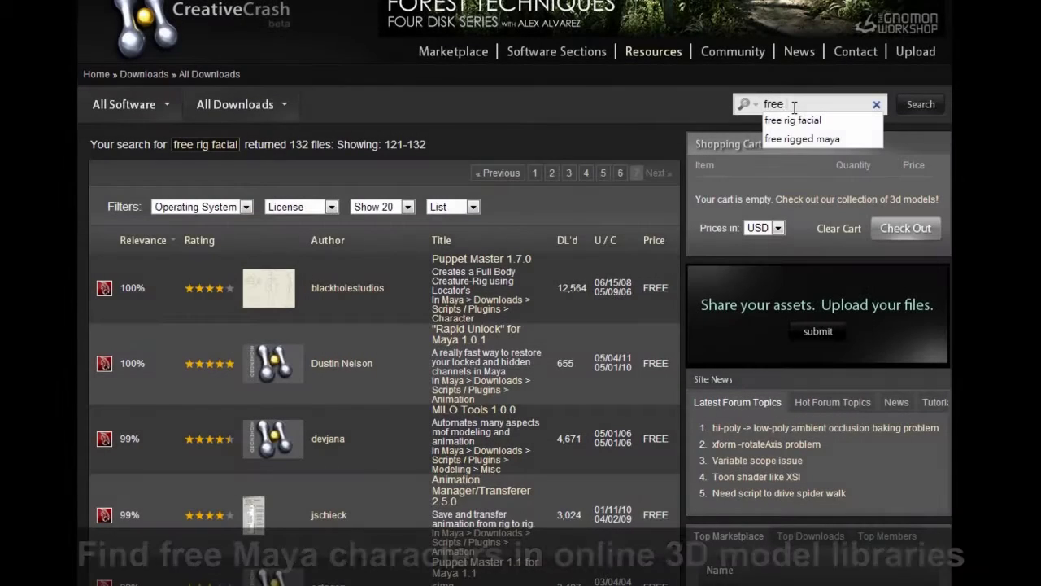
Step: Search CreativeCrash for 'rig', get the Groggy Rig 1.0.0, and open groggy.mb in Maya
{"action": "type", "text": "rigged maya"}
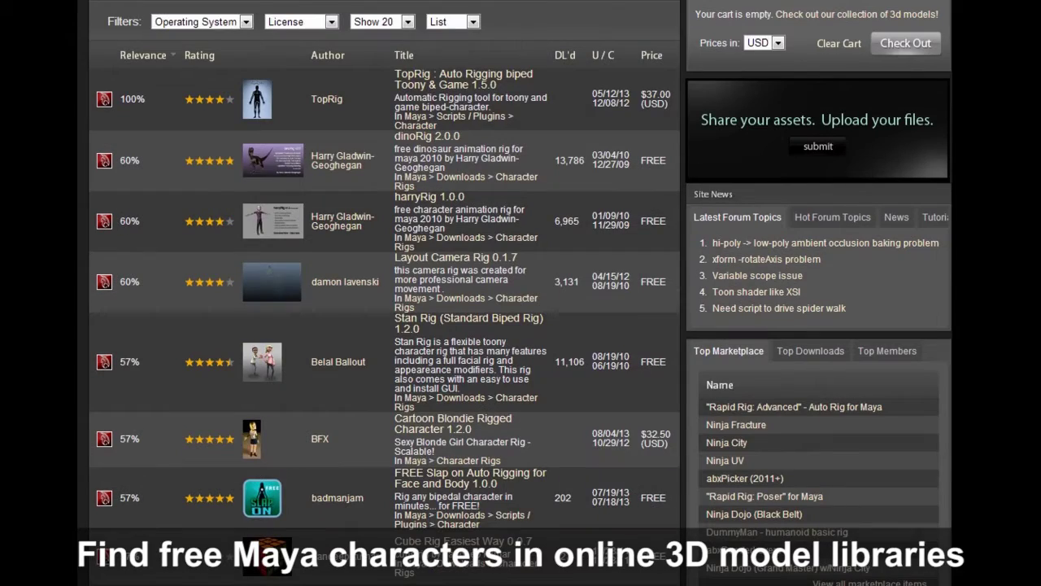
{"action": "scroll", "coordinate": [521, 293], "scroll_direction": "down", "scroll_amount": 7}
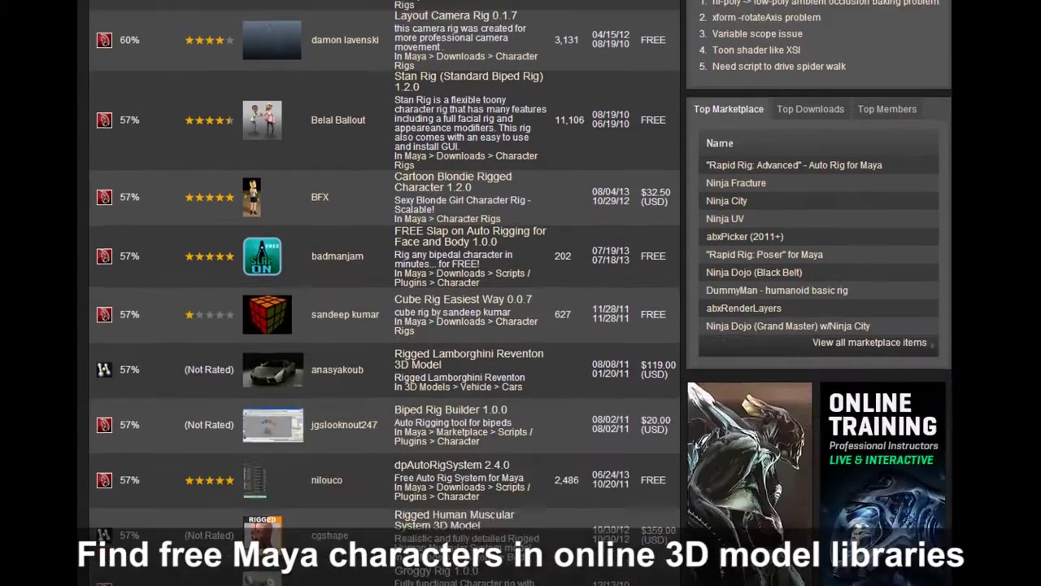
{"action": "left_click", "coordinate": [261, 268]}
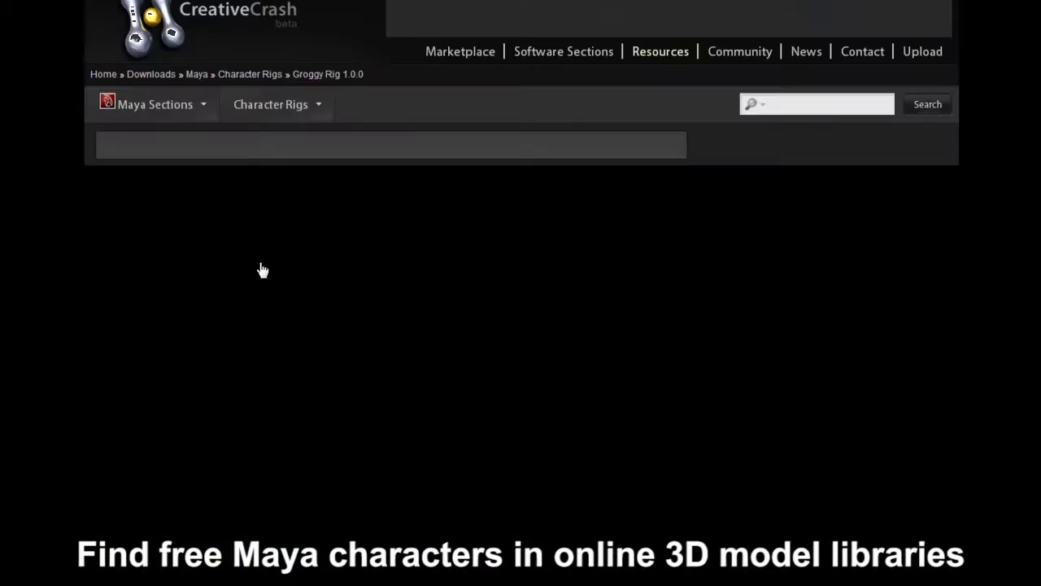
{"action": "scroll", "coordinate": [407, 316], "scroll_direction": "down", "scroll_amount": 3}
{"action": "scroll", "coordinate": [407, 316], "scroll_direction": "down", "scroll_amount": 2}
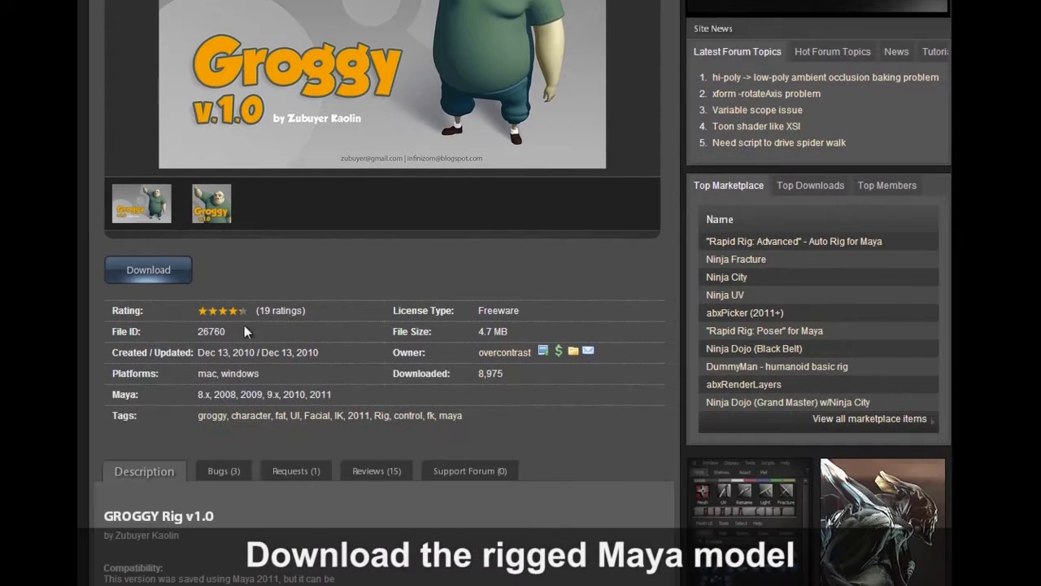
{"action": "scroll", "coordinate": [537, 436], "scroll_direction": "down", "scroll_amount": 5}
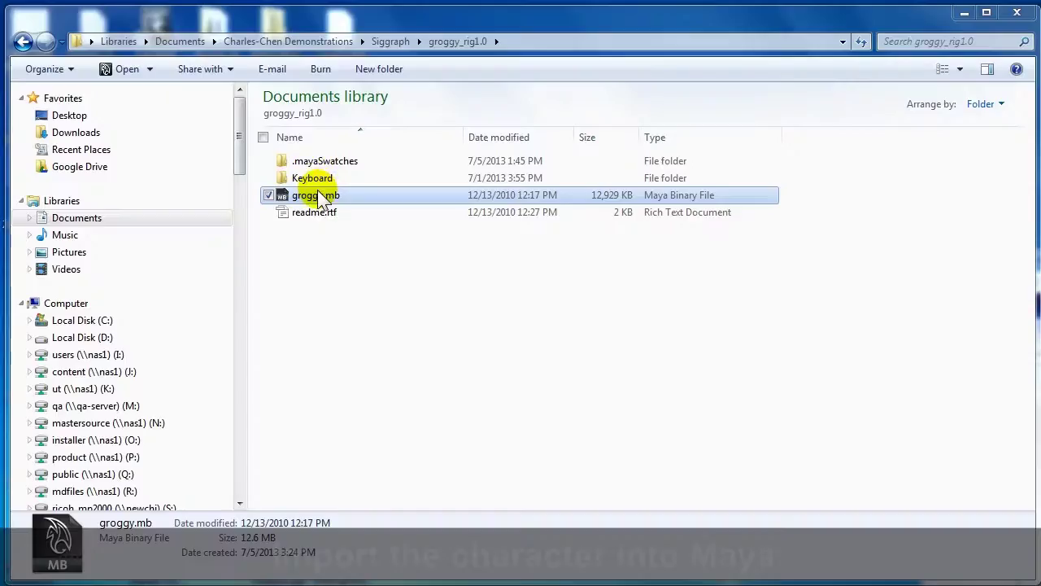
{"action": "double_click", "coordinate": [314, 196]}
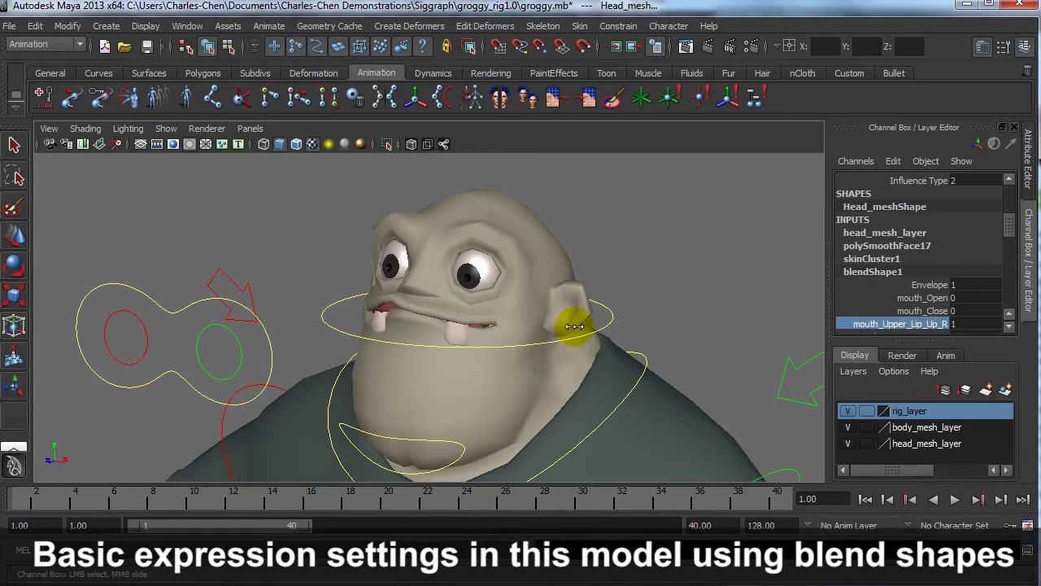
Step: Test the mouth_Upper_Lip_Up_R, mouth_Ooo and eye blink blend shapes in the Channel Box
{"action": "middle_click_drag", "start_coordinate": [574, 326], "coordinate": [554, 327]}
{"action": "left_click_drag", "start_coordinate": [554, 326], "coordinate": [536, 329], "text": "alt"}
{"action": "left_click_drag", "start_coordinate": [1008, 227], "coordinate": [1008, 254]}
{"action": "left_click", "coordinate": [925, 270]}
{"action": "middle_click_drag", "start_coordinate": [570, 292], "coordinate": [618, 291]}
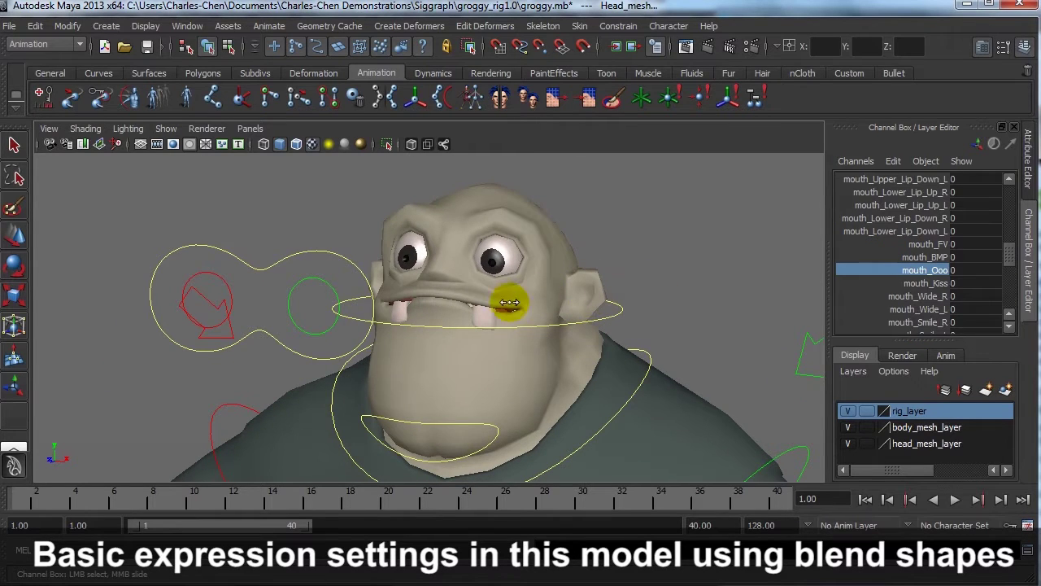
{"action": "scroll", "coordinate": [839, 293], "scroll_direction": "down", "scroll_amount": 4}
{"action": "left_click", "coordinate": [840, 297]}
{"action": "middle_click_drag", "start_coordinate": [569, 321], "coordinate": [580, 320]}
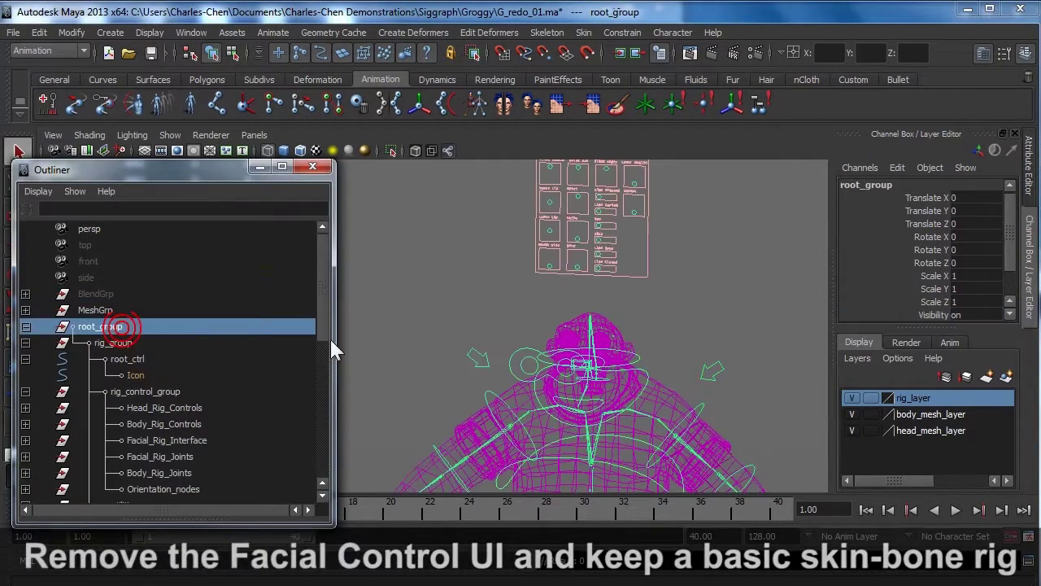
Step: Delete Facial_Rig_Interface and the rig control groups, leaving only the joint hierarchies
{"action": "left_click", "coordinate": [450, 332]}
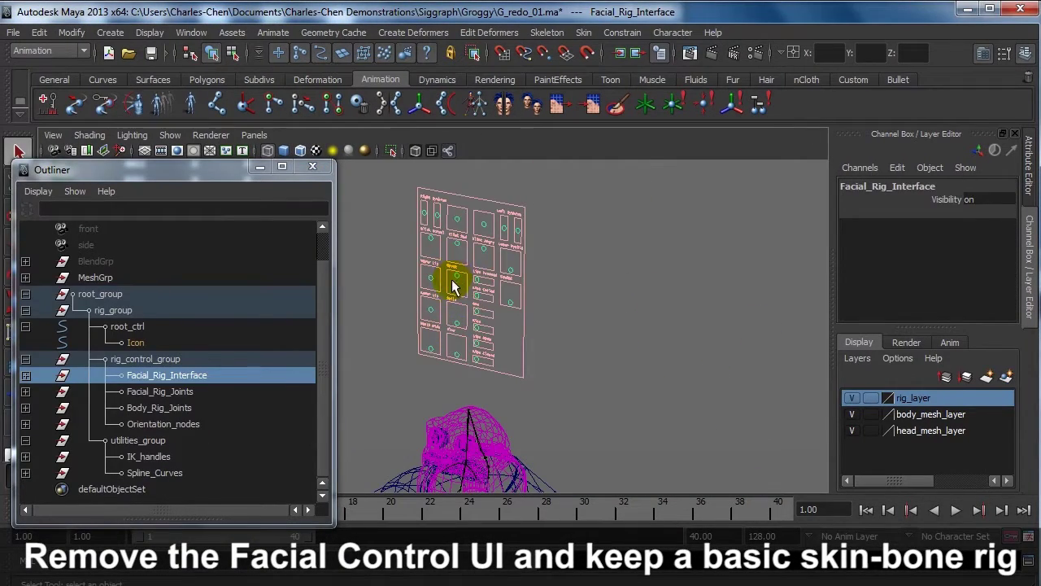
{"action": "key", "text": "Delete"}
{"action": "key", "text": "ctrl+z"}
{"action": "key", "text": "ctrl+z"}
{"action": "key", "text": "ctrl+z"}
{"action": "key", "text": "ctrl+z"}
{"action": "key", "text": "ctrl+z"}
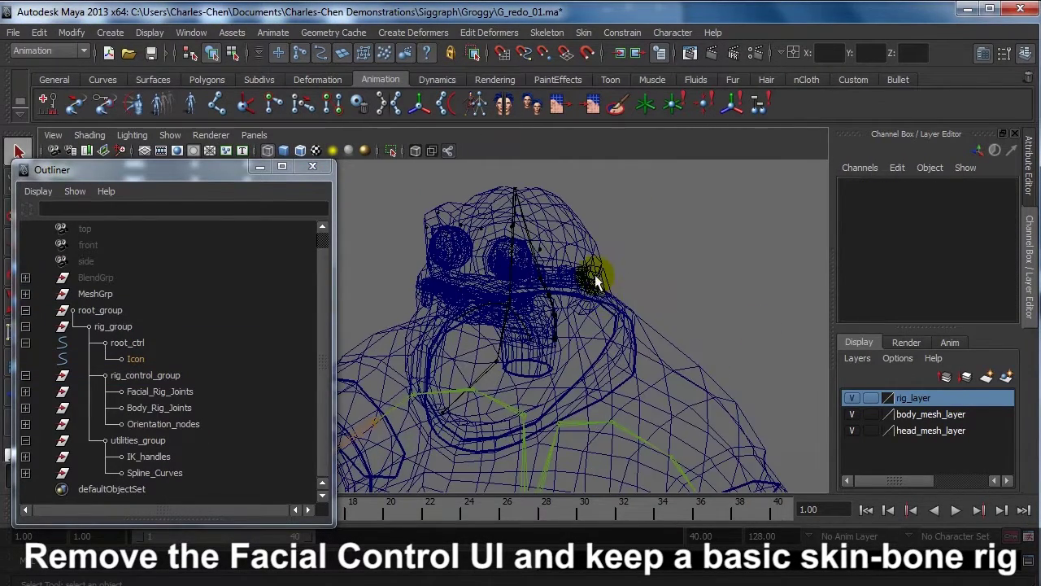
{"action": "left_click", "coordinate": [230, 344]}
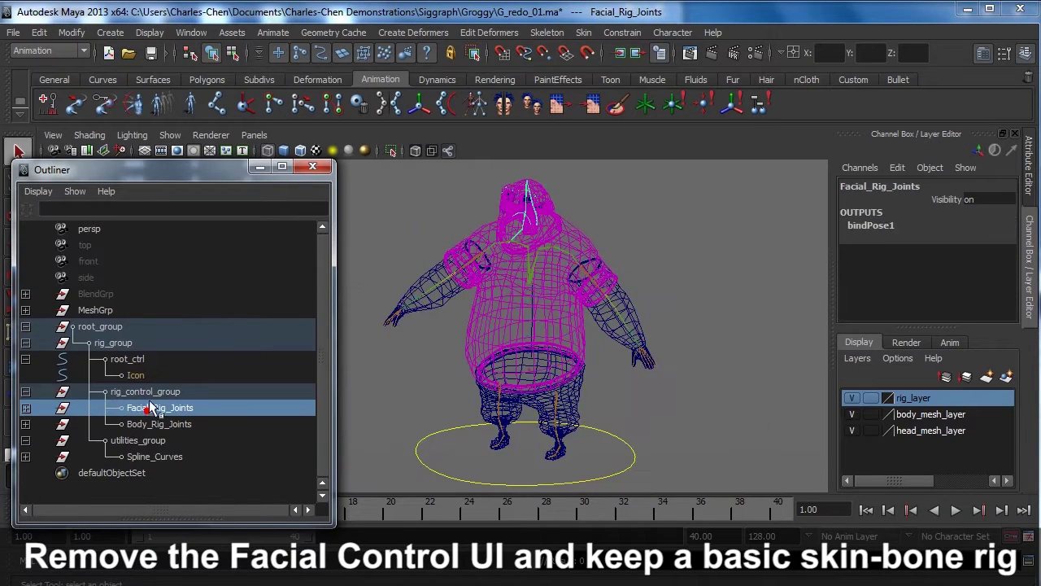
{"action": "left_click", "coordinate": [150, 391]}
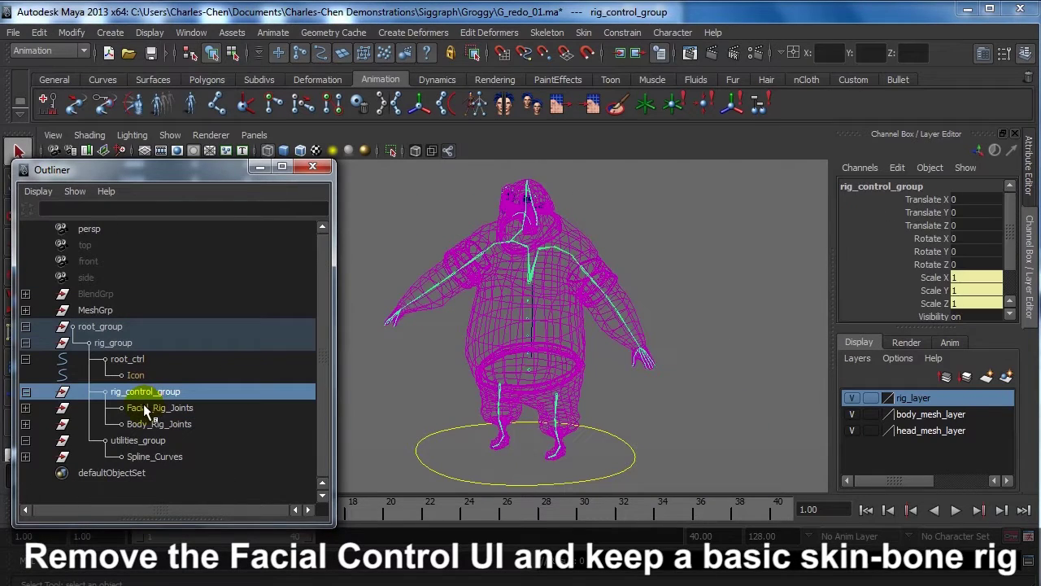
{"action": "left_click", "coordinate": [139, 375]}
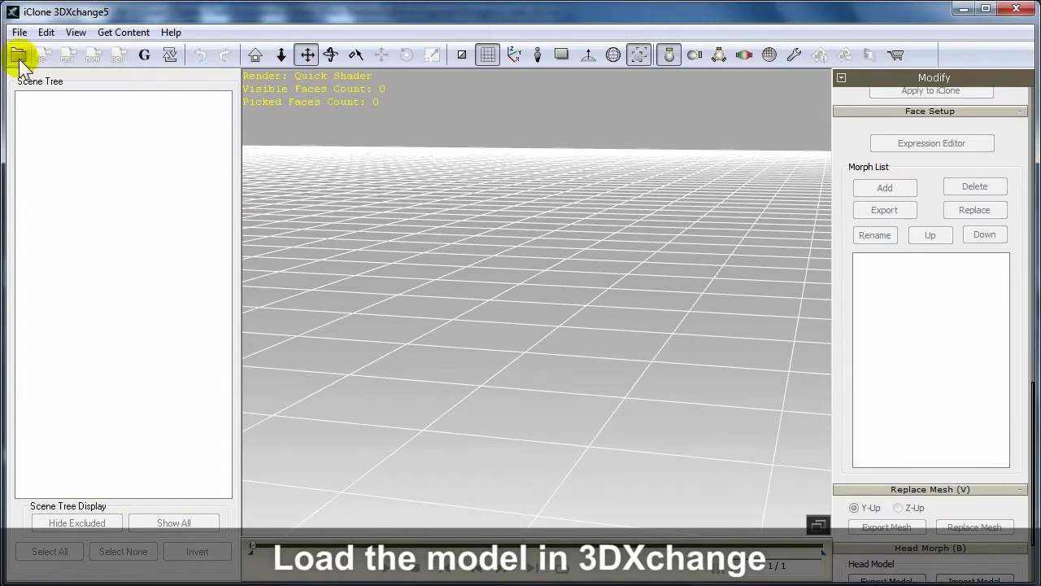
Step: Load Groggy01.fbx into 3DXchange with the default FBX import settings
{"action": "left_click", "coordinate": [18, 55]}
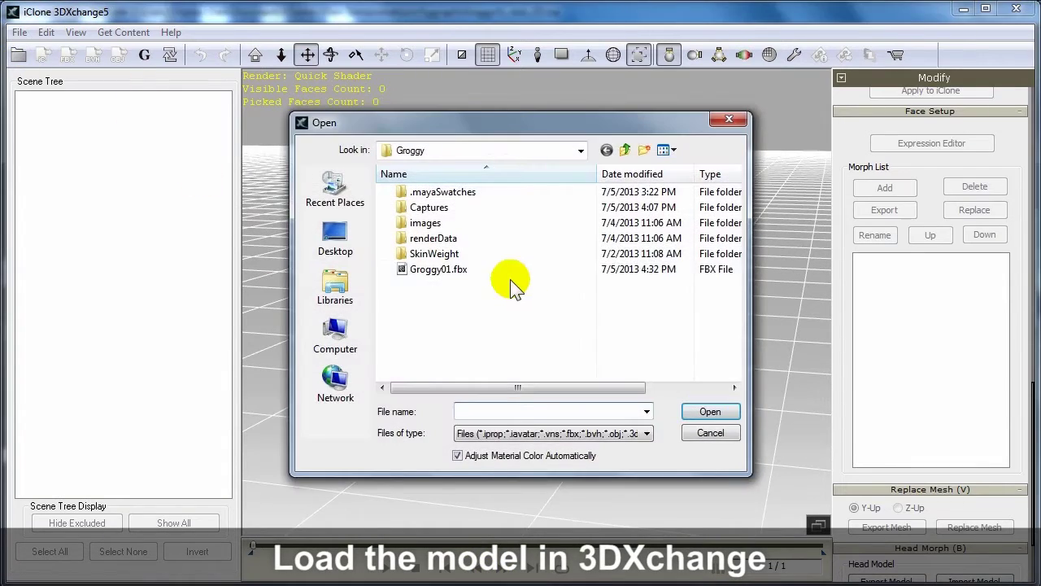
{"action": "left_click", "coordinate": [709, 406]}
{"action": "left_click", "coordinate": [493, 387]}
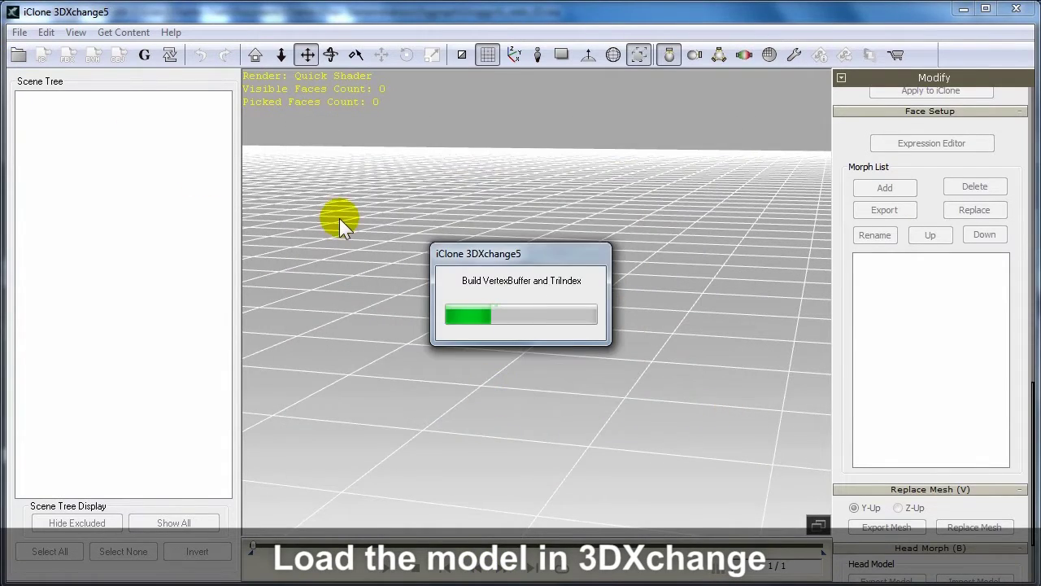
{"action": "left_click_drag", "start_coordinate": [839, 219], "coordinate": [849, 434]}
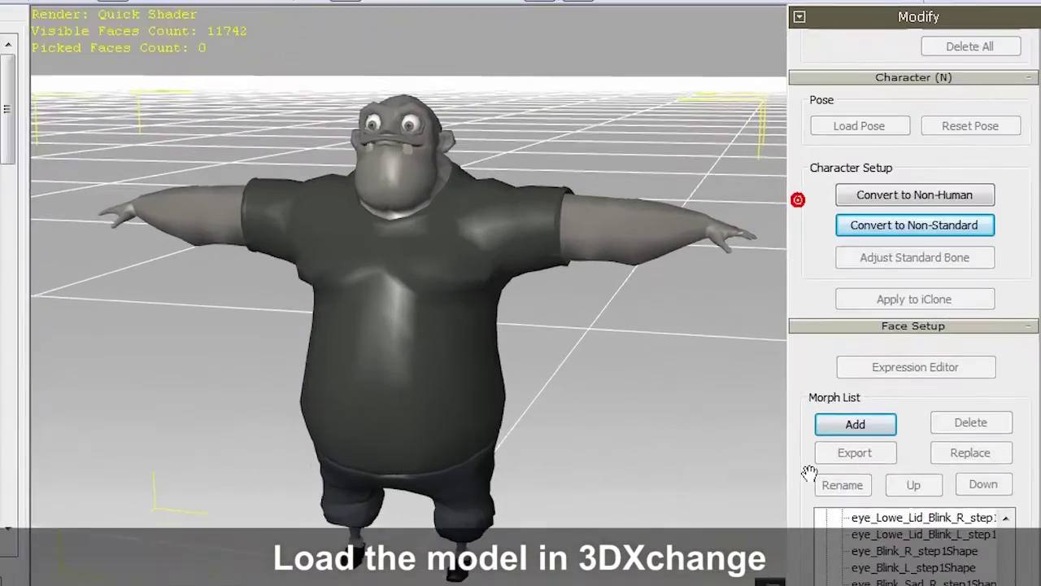
Step: Convert to a non-standard rig using the Maya Human-IK preset, mapping leg and head bones
{"action": "left_click", "coordinate": [910, 224]}
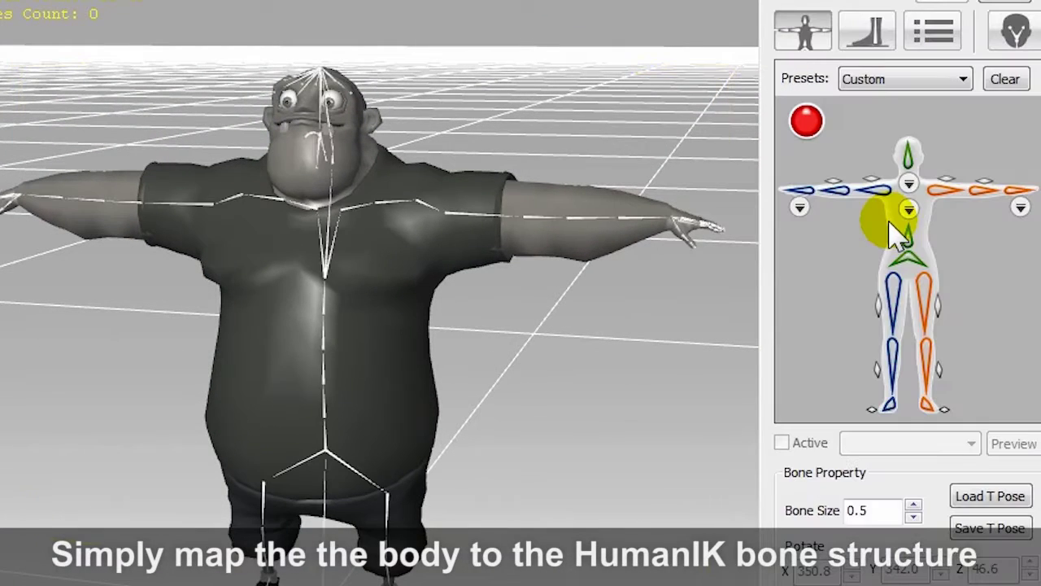
{"action": "left_click", "coordinate": [881, 78]}
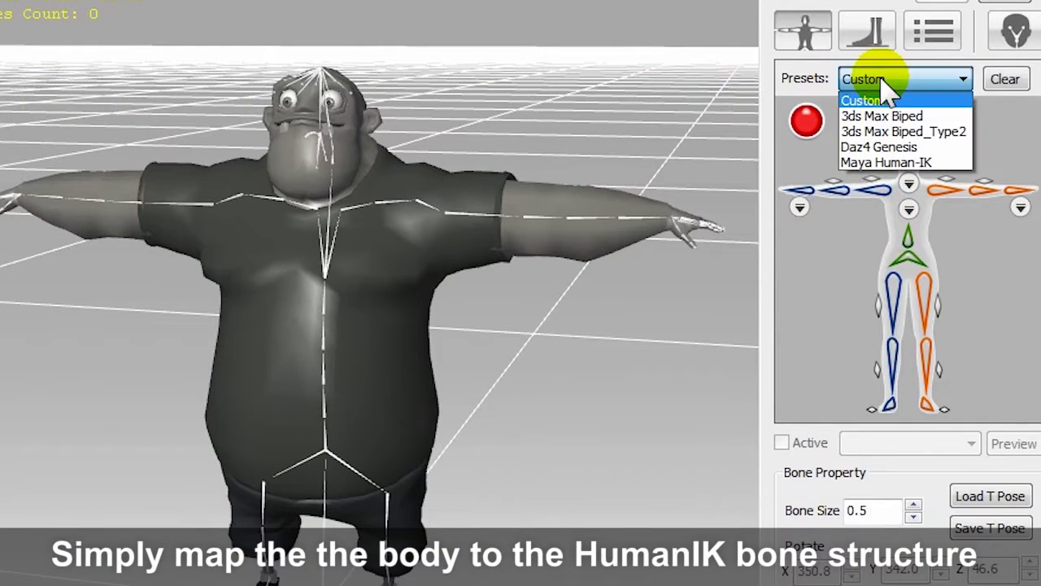
{"action": "left_click", "coordinate": [888, 162]}
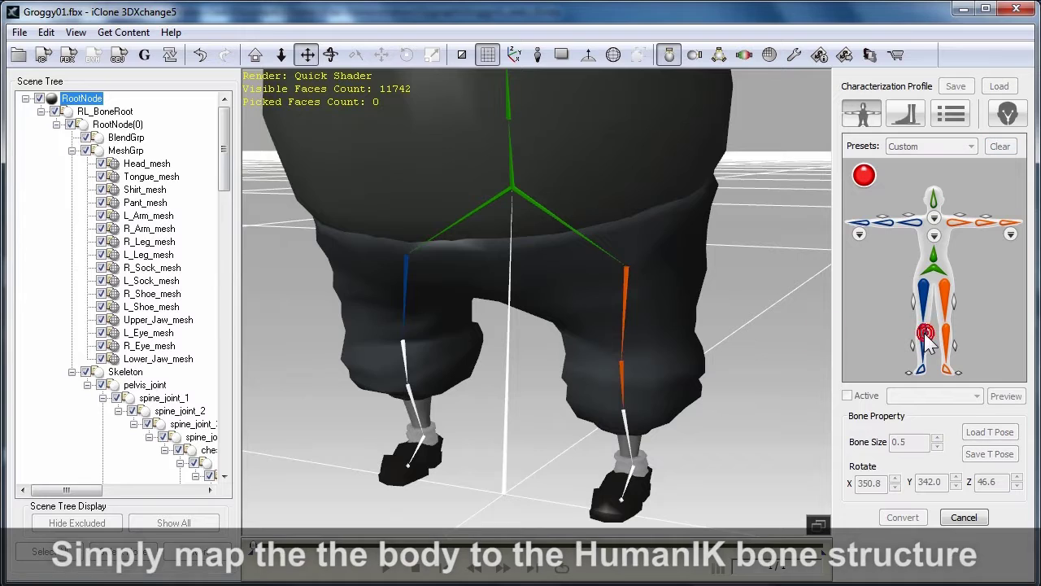
{"action": "left_click", "coordinate": [412, 355]}
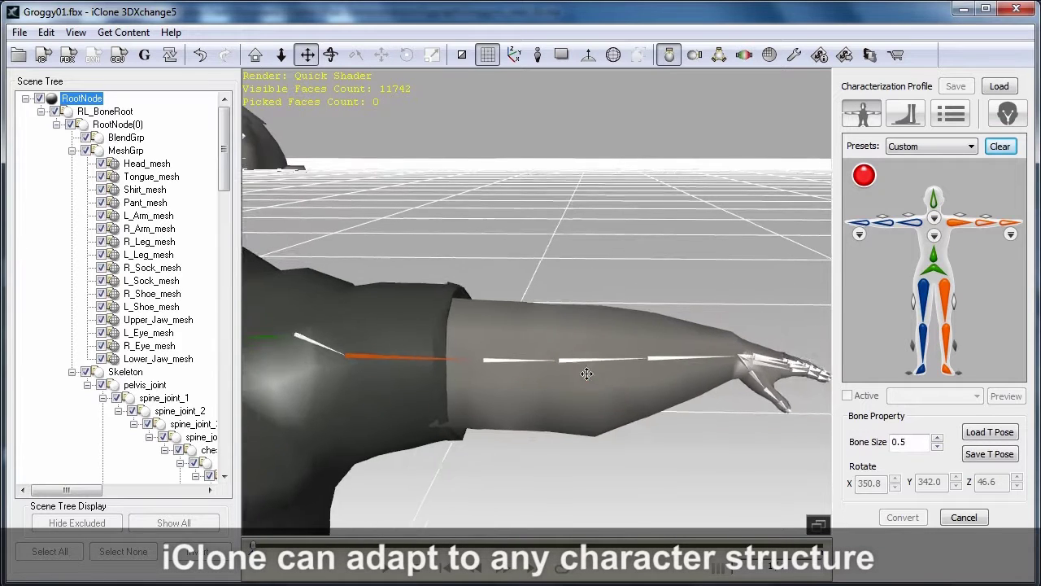
{"action": "left_click_drag", "start_coordinate": [586, 373], "coordinate": [681, 303]}
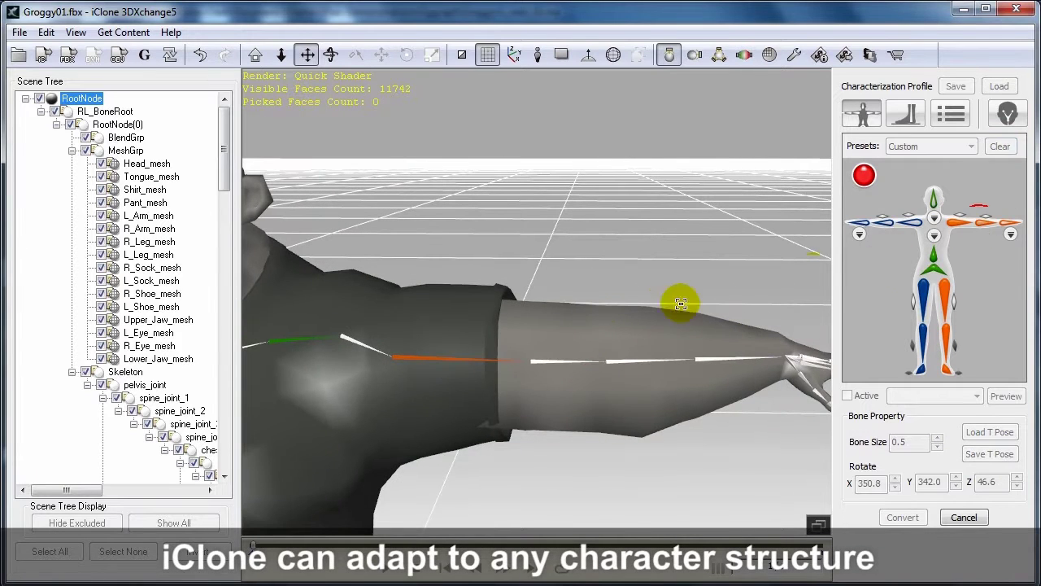
{"action": "left_click", "coordinate": [928, 201]}
Step: Map the hand's finger bones and activate the characterization
{"action": "left_click", "coordinate": [976, 213]}
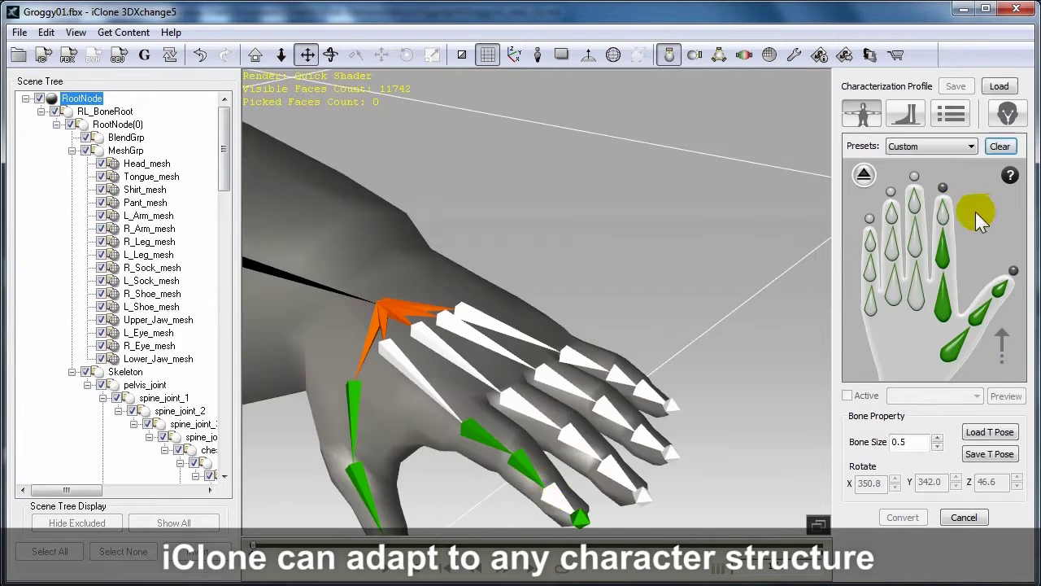
{"action": "left_click", "coordinate": [916, 286]}
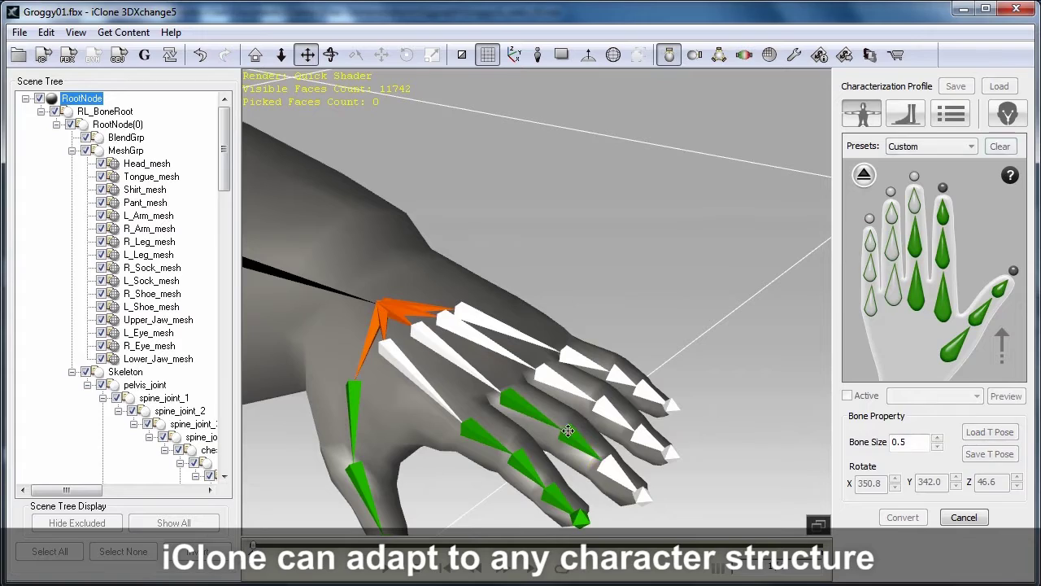
{"action": "left_click", "coordinate": [864, 174]}
{"action": "left_click", "coordinate": [847, 395]}
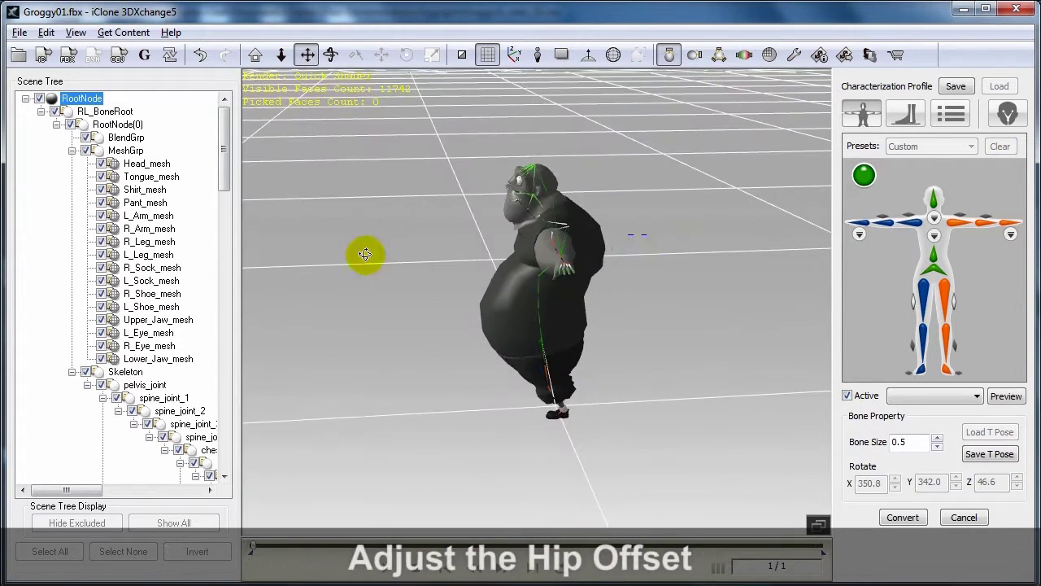
Step: Set the hip offset to 0.00 and the hand reach height to 0.630
{"action": "left_click", "coordinate": [951, 113]}
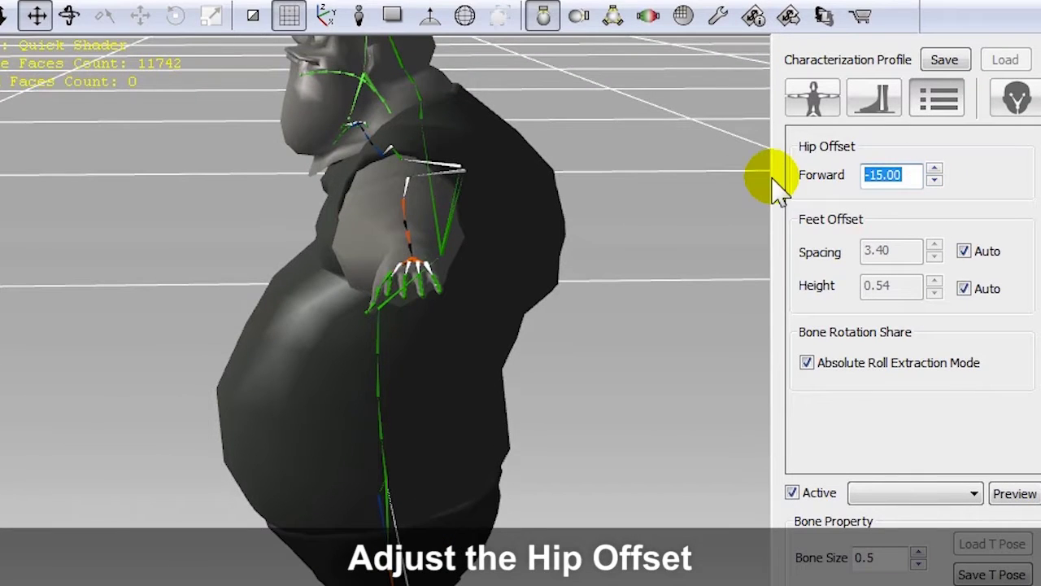
{"action": "type", "text": "0"}
{"action": "key", "text": "Return"}
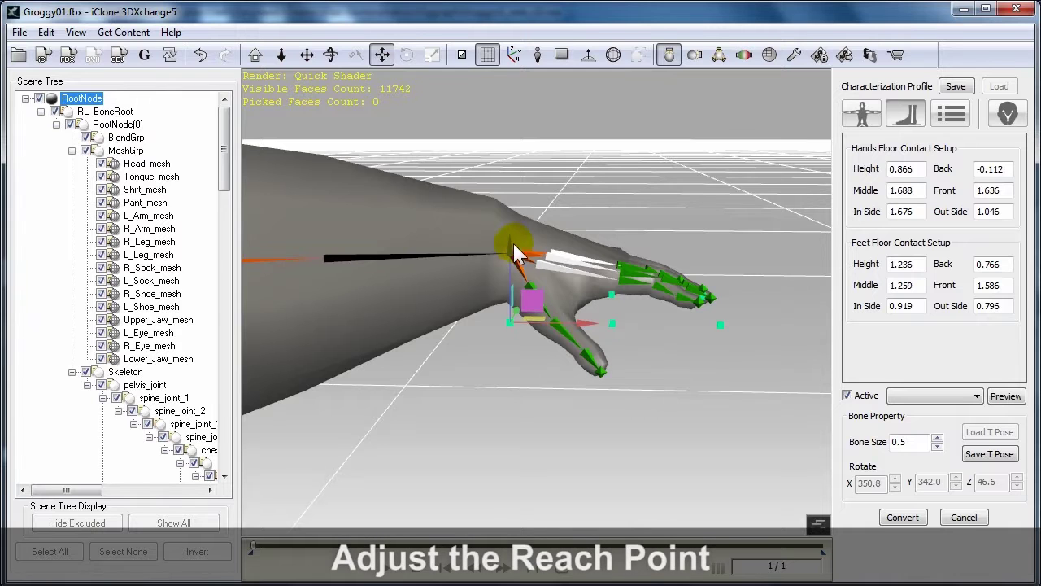
{"action": "left_click_drag", "start_coordinate": [614, 308], "coordinate": [797, 321]}
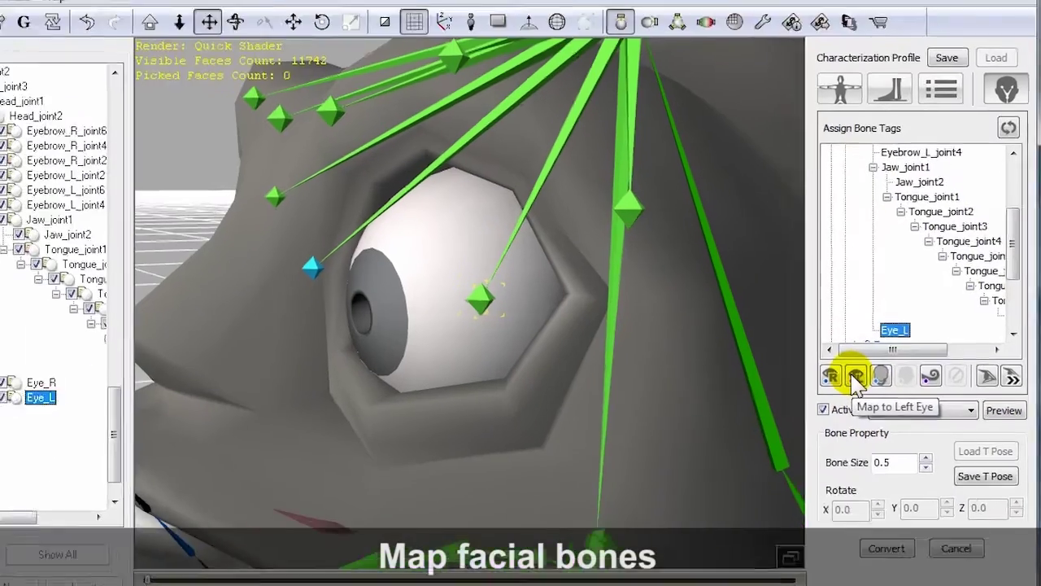
Step: Map the eye bones, Jaw_joint1 as jaw, and the Tongue_joint1 chain as extend bones, and open the Expression Editor
{"action": "left_click", "coordinate": [864, 361]}
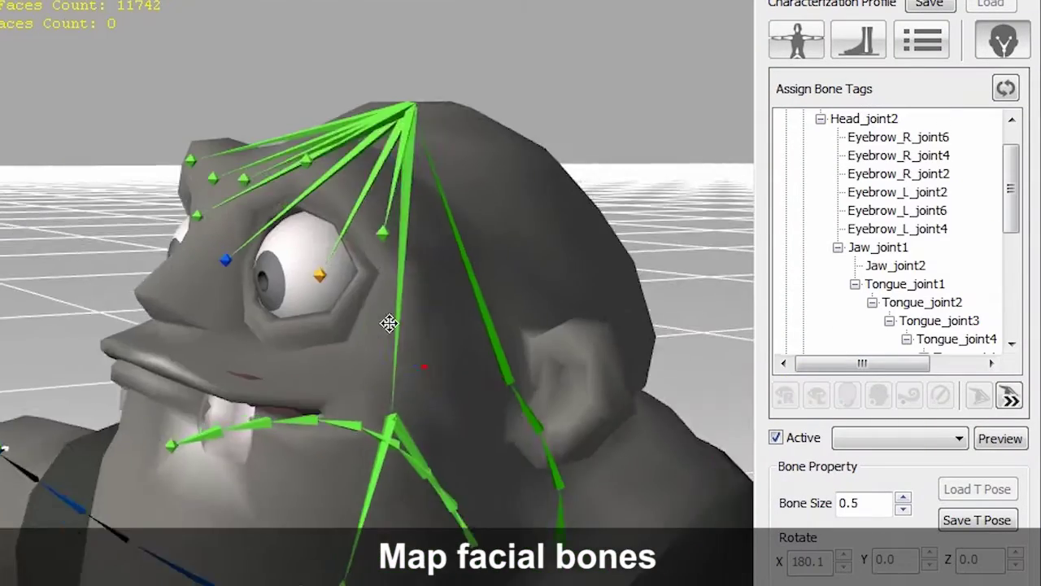
{"action": "left_click", "coordinate": [402, 399]}
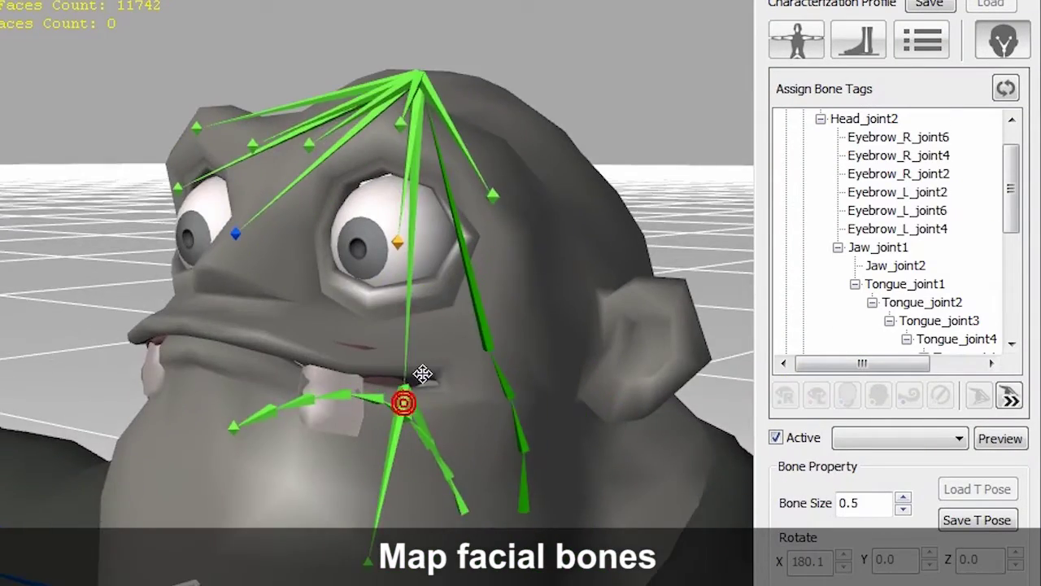
{"action": "left_click", "coordinate": [847, 395]}
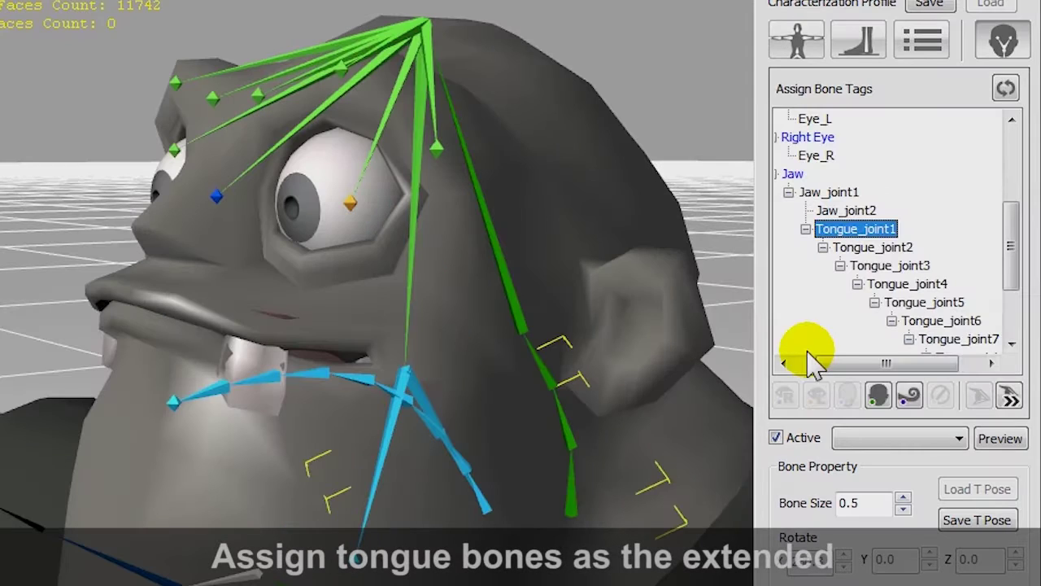
{"action": "left_click", "coordinate": [909, 396]}
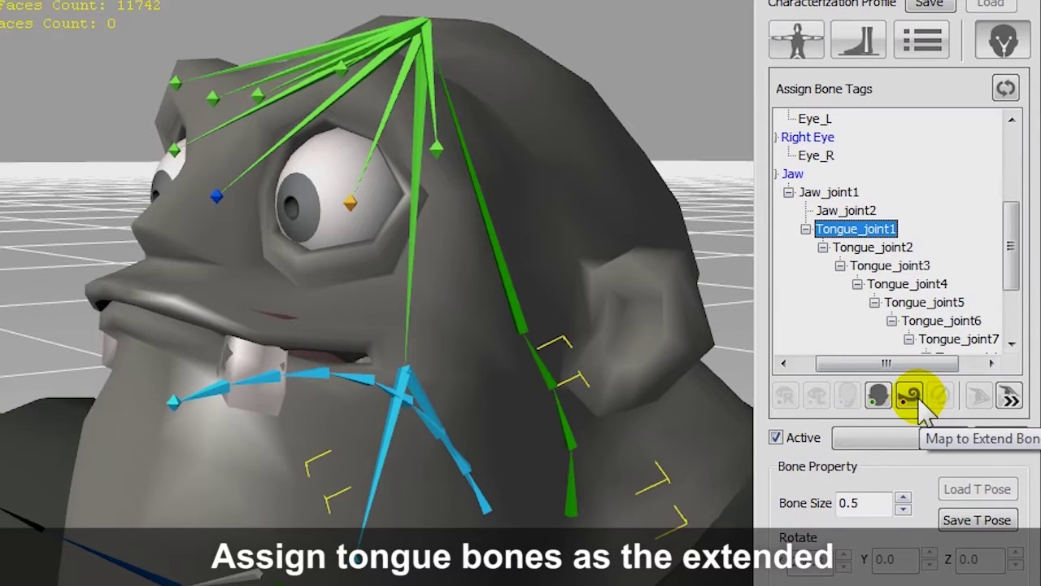
{"action": "left_click", "coordinate": [909, 396]}
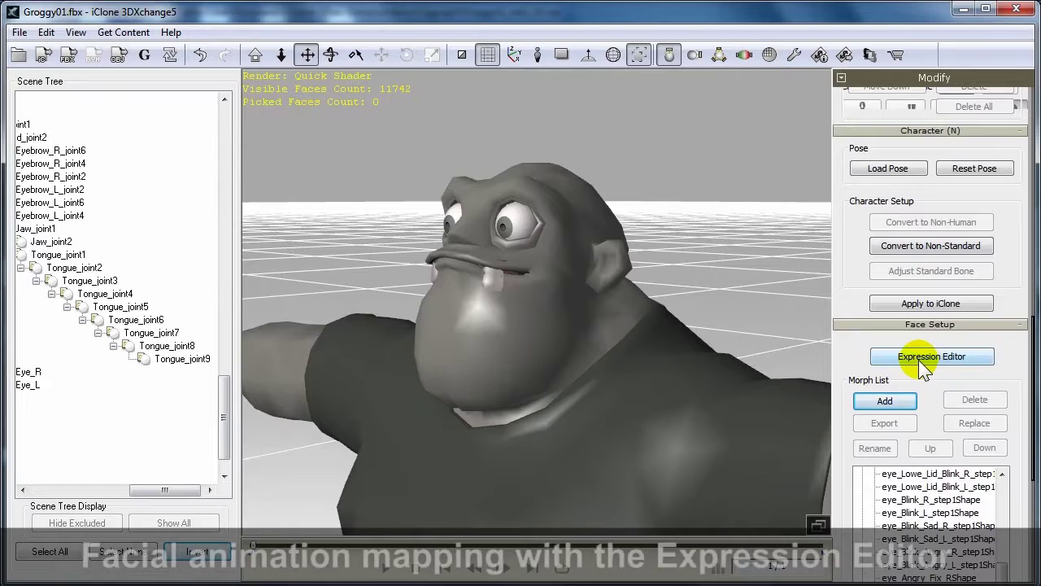
{"action": "left_click", "coordinate": [922, 356]}
Step: Review the Tilt Left, Leftward and Upward head orientation poses
{"action": "left_click_drag", "start_coordinate": [874, 78], "coordinate": [782, 77]}
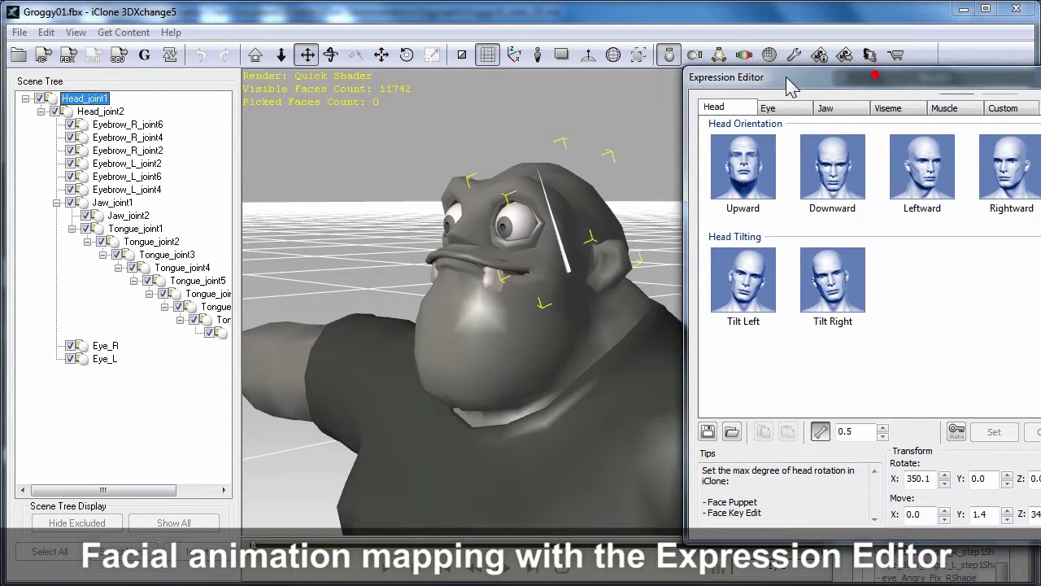
{"action": "right_click_drag", "start_coordinate": [520, 229], "coordinate": [589, 266]}
{"action": "left_click", "coordinate": [740, 166]}
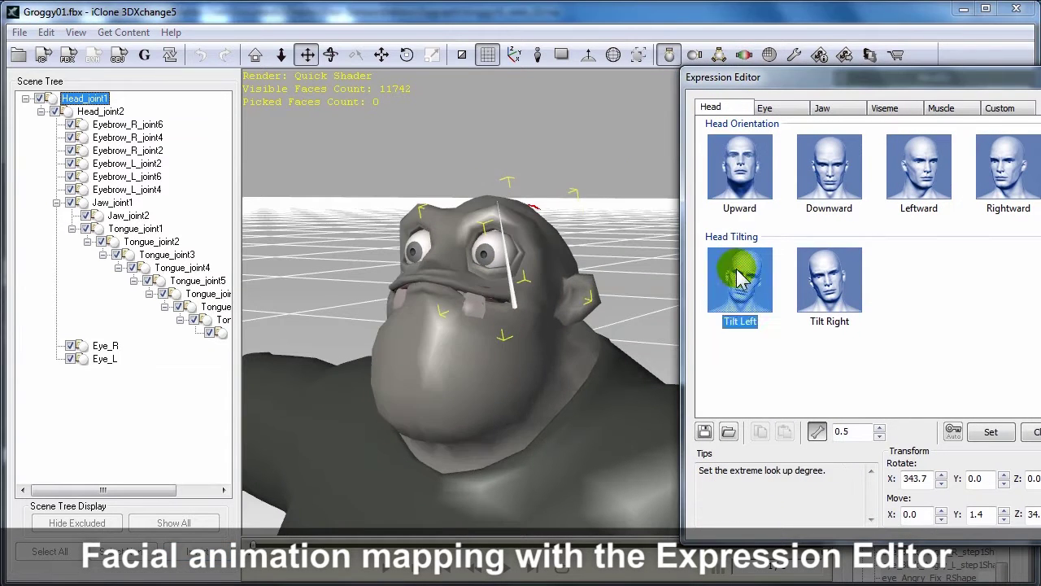
{"action": "left_click", "coordinate": [734, 274]}
{"action": "left_click", "coordinate": [803, 163]}
{"action": "left_click", "coordinate": [922, 170]}
{"action": "left_click", "coordinate": [739, 167]}
Step: Rotate Eye_L for the Left Eye Rightward pose, then pick Right Eye Rightward
{"action": "left_click", "coordinate": [765, 108]}
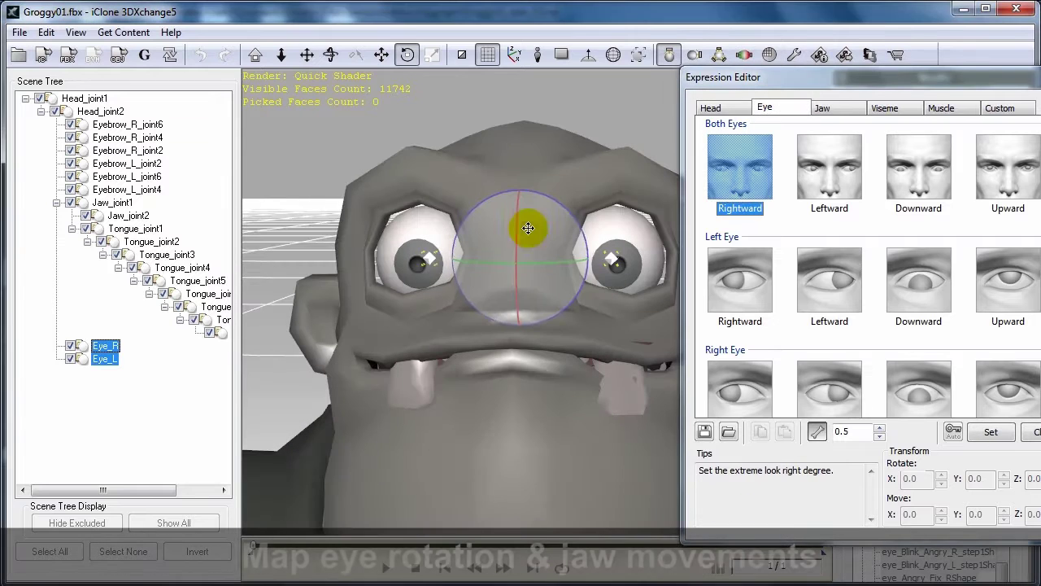
{"action": "right_click_drag", "start_coordinate": [528, 228], "coordinate": [548, 247]}
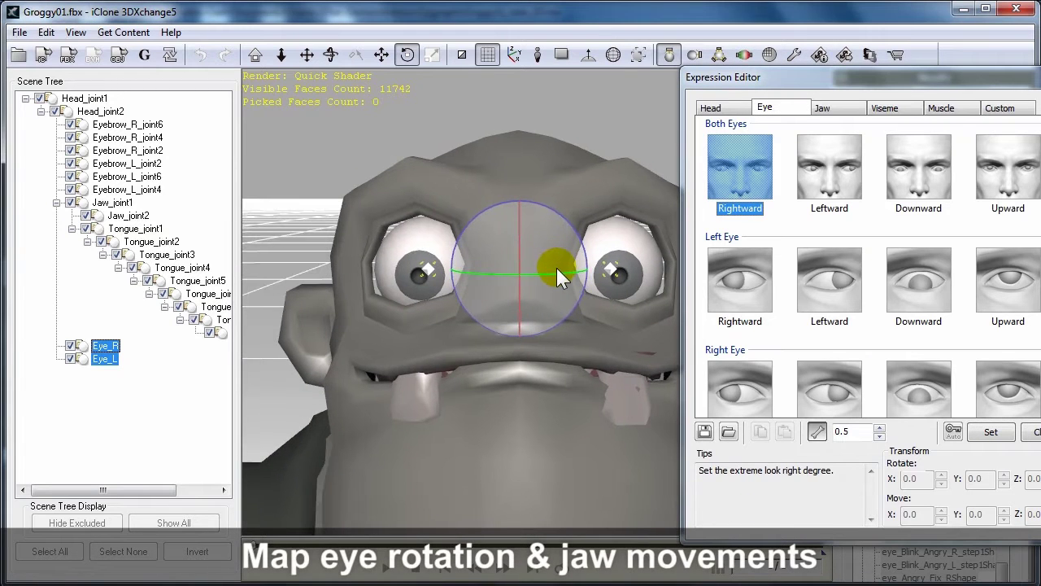
{"action": "left_click", "coordinate": [741, 283]}
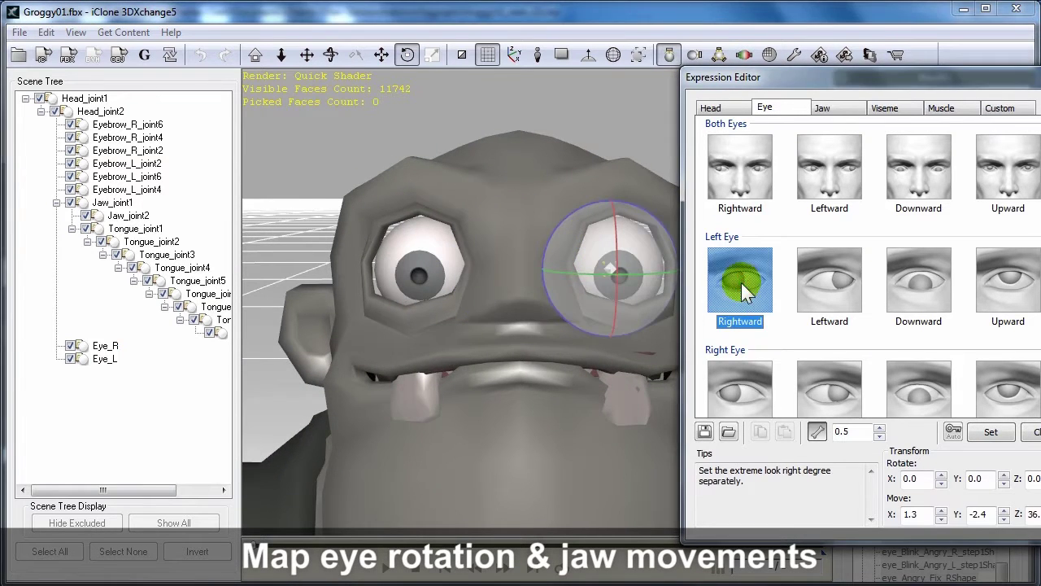
{"action": "left_click", "coordinate": [560, 274]}
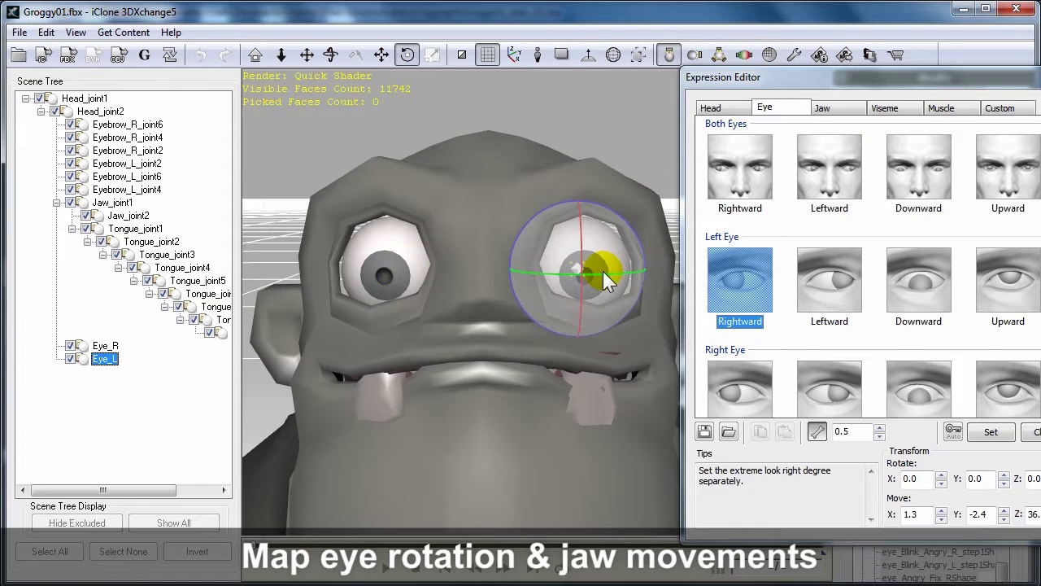
{"action": "left_click_drag", "start_coordinate": [603, 271], "coordinate": [623, 276]}
{"action": "left_click", "coordinate": [745, 397]}
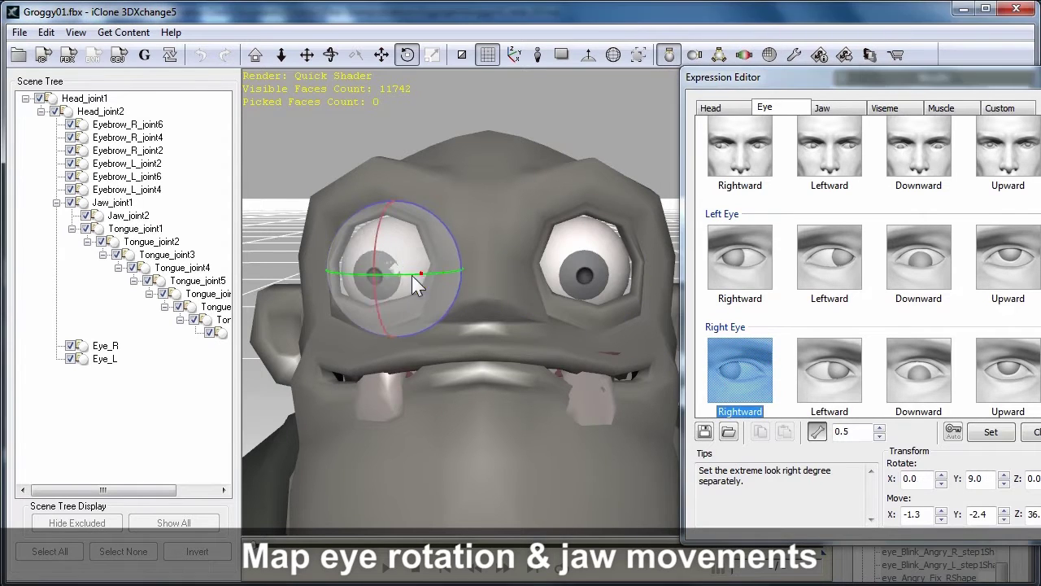
Step: Rotate the jaw for the Leftward and Rightward jaw poses
{"action": "left_click", "coordinate": [828, 257]}
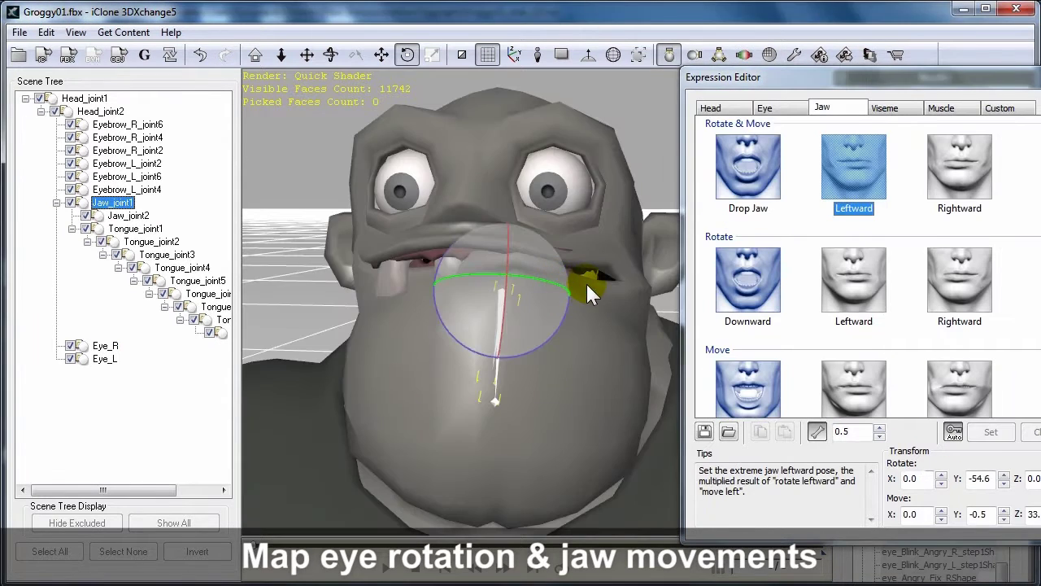
{"action": "left_click_drag", "start_coordinate": [589, 293], "coordinate": [579, 293]}
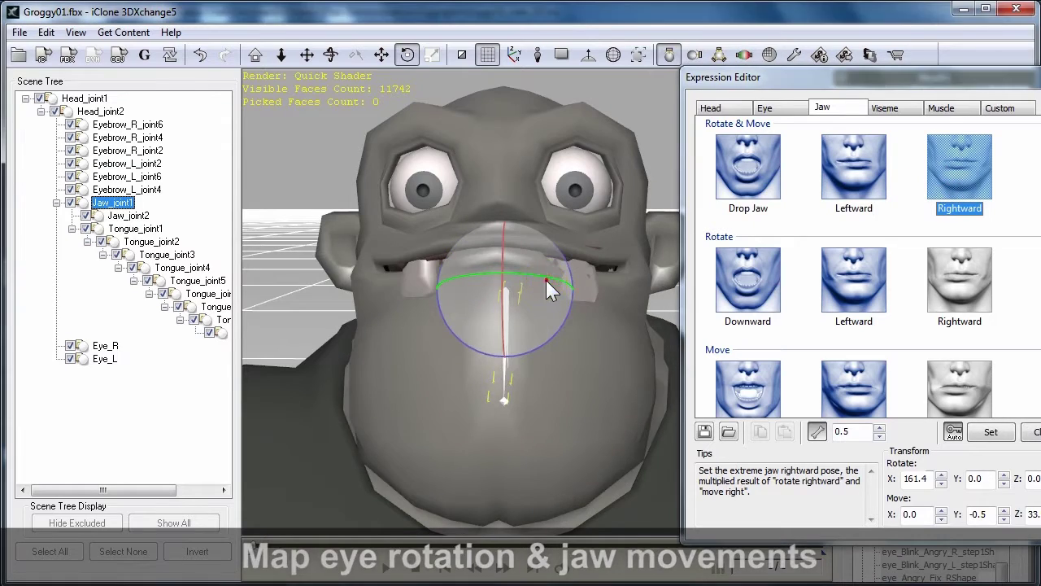
{"action": "left_click_drag", "start_coordinate": [546, 280], "coordinate": [483, 279]}
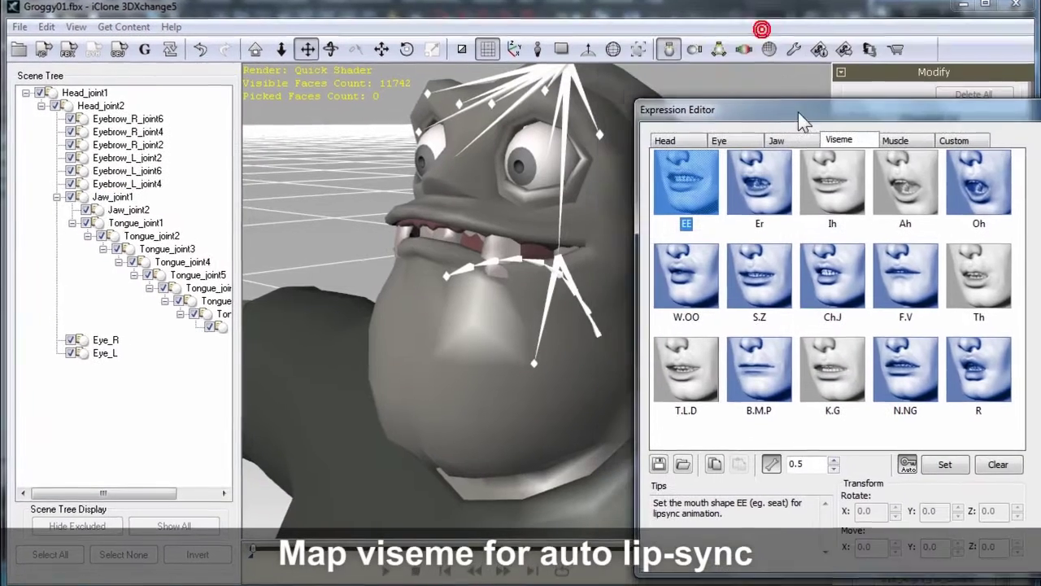
Step: Shape the Ih and Ah visemes by rotating Jaw_joint1, and Th by rotating Tongue_joint4
{"action": "left_click", "coordinate": [814, 175]}
{"action": "left_click", "coordinate": [516, 301]}
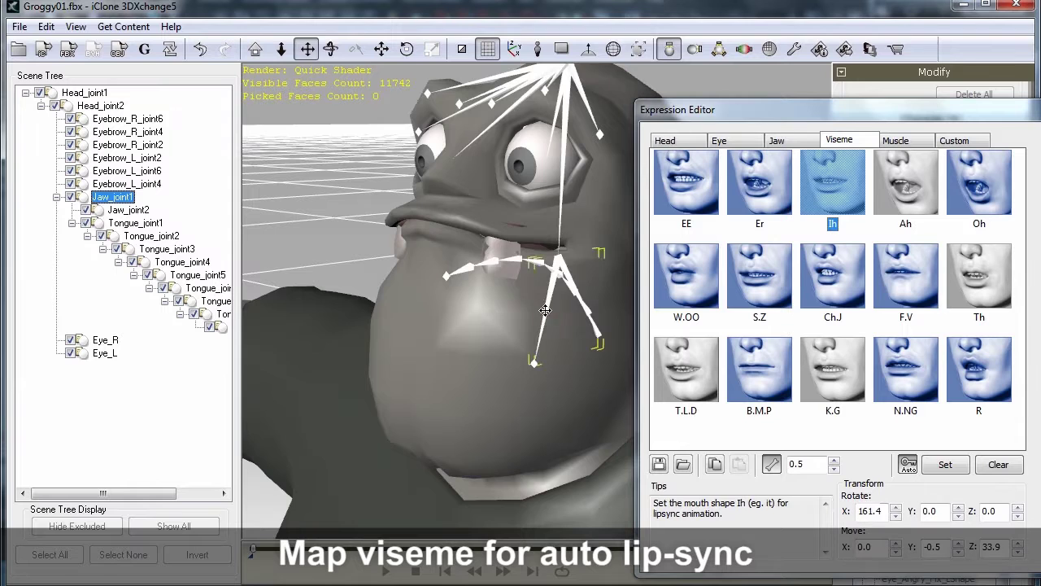
{"action": "key", "text": "e"}
{"action": "left_click_drag", "start_coordinate": [499, 232], "coordinate": [521, 244]}
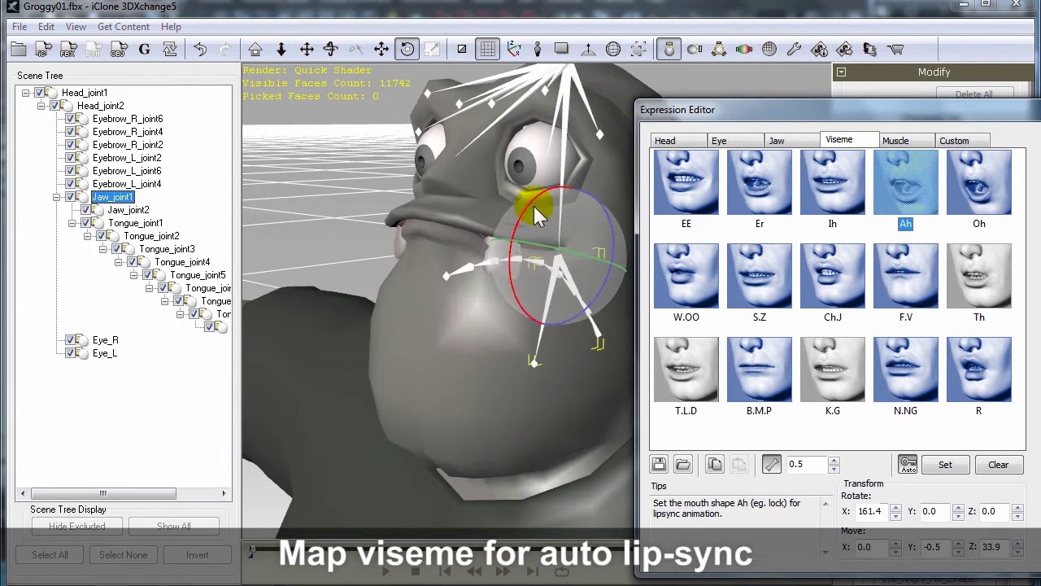
{"action": "left_click_drag", "start_coordinate": [523, 200], "coordinate": [521, 225]}
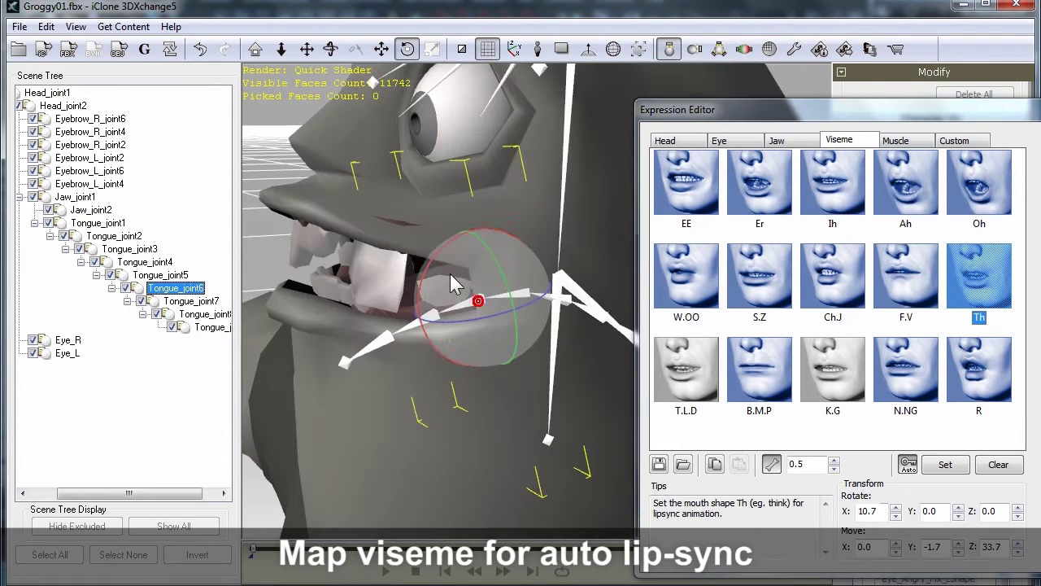
{"action": "left_click_drag", "start_coordinate": [452, 283], "coordinate": [451, 254]}
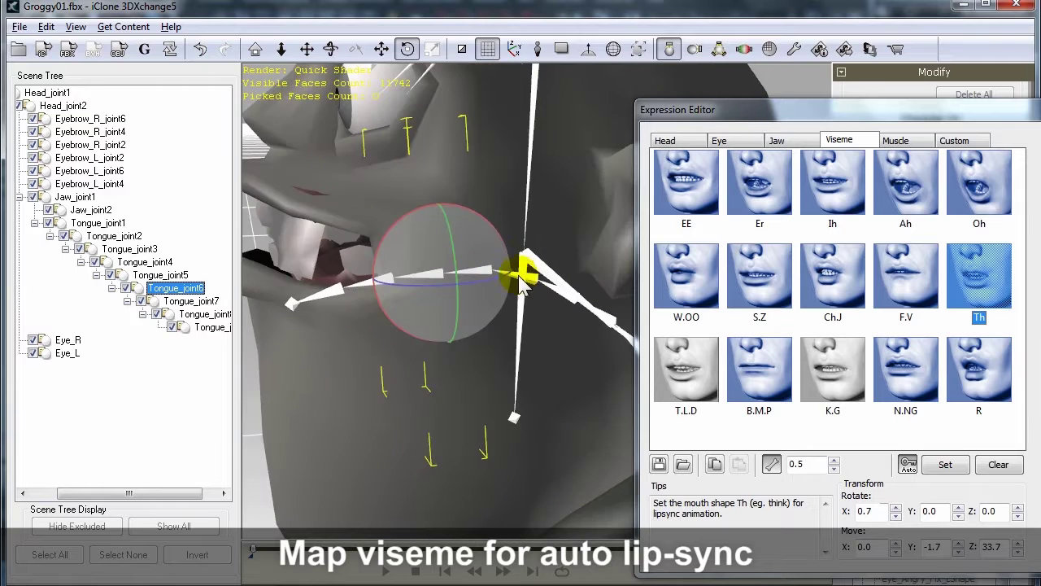
{"action": "left_click", "coordinate": [530, 274]}
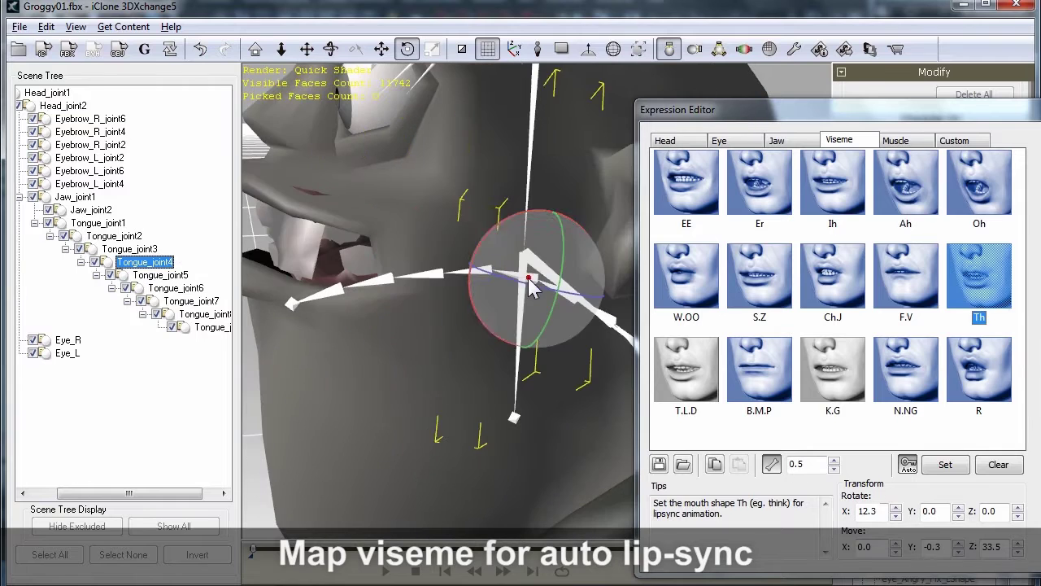
{"action": "left_click_drag", "start_coordinate": [529, 274], "coordinate": [520, 260]}
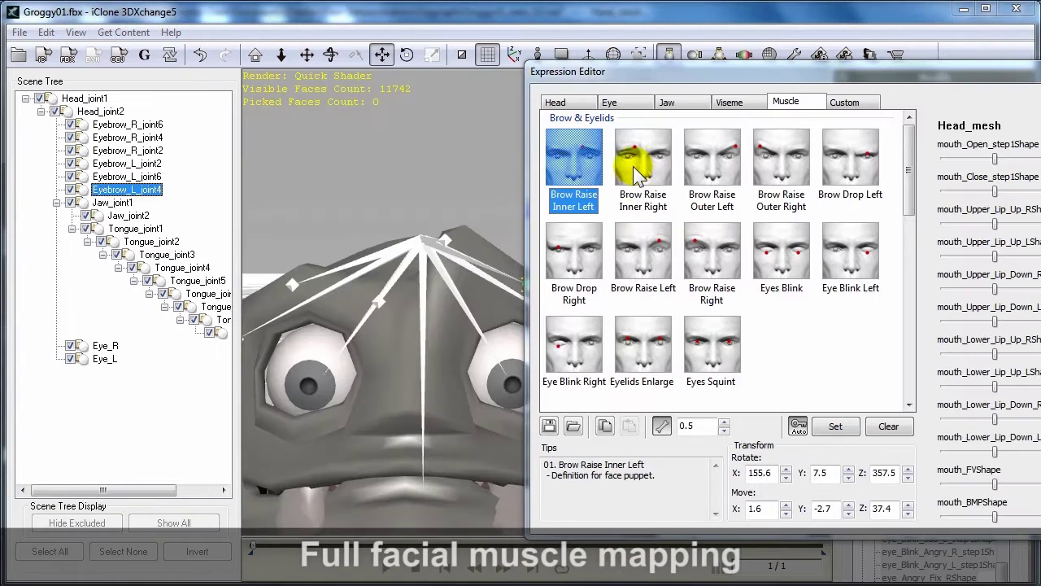
Step: Raise the brow bone for Brow Raise Inner Right and increase the mouth_KissShape morph
{"action": "left_click", "coordinate": [637, 173]}
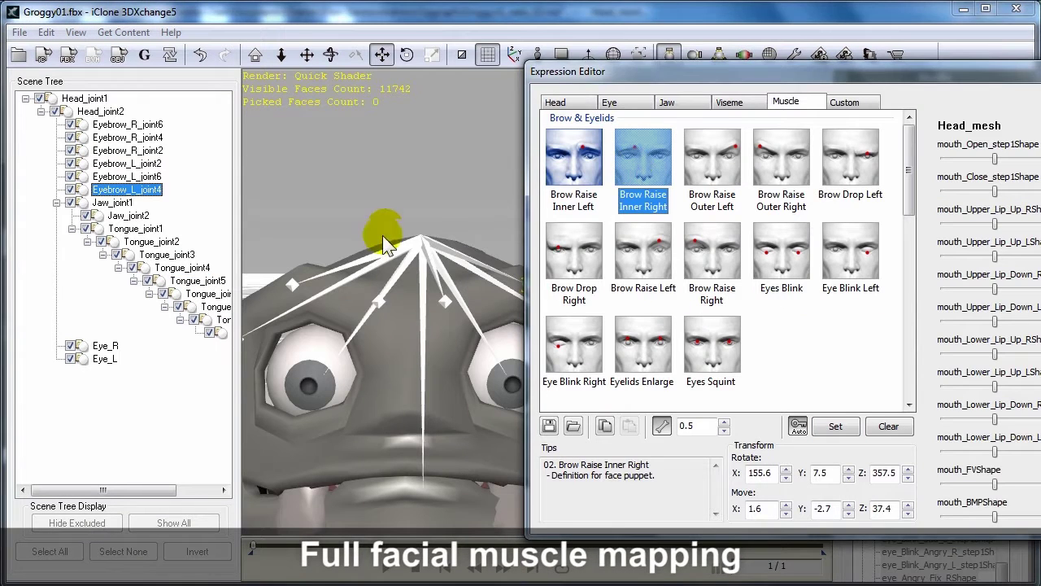
{"action": "left_click", "coordinate": [442, 222]}
{"action": "left_click_drag", "start_coordinate": [442, 222], "coordinate": [437, 175]}
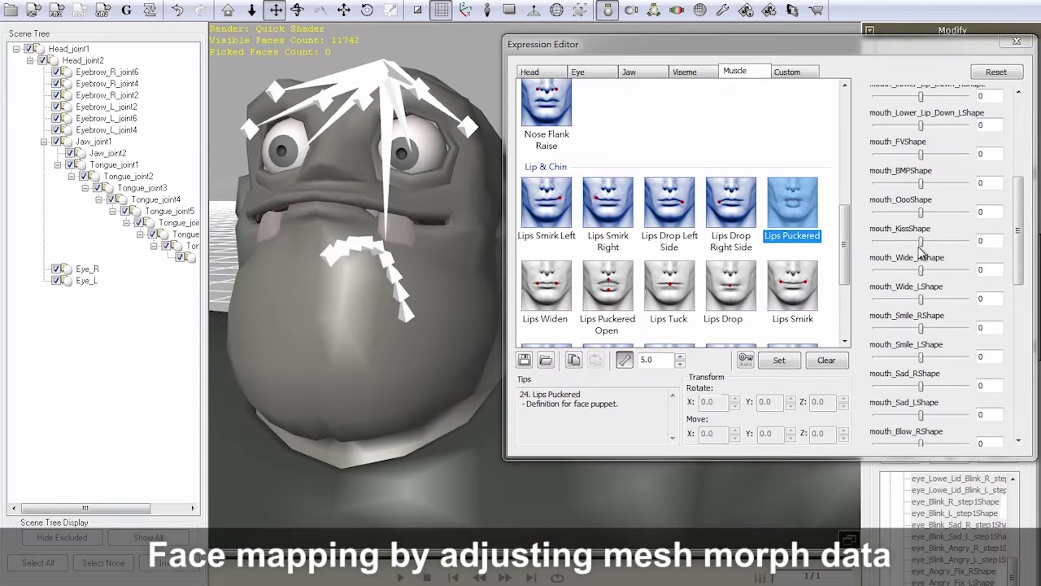
{"action": "left_click_drag", "start_coordinate": [921, 242], "coordinate": [925, 242]}
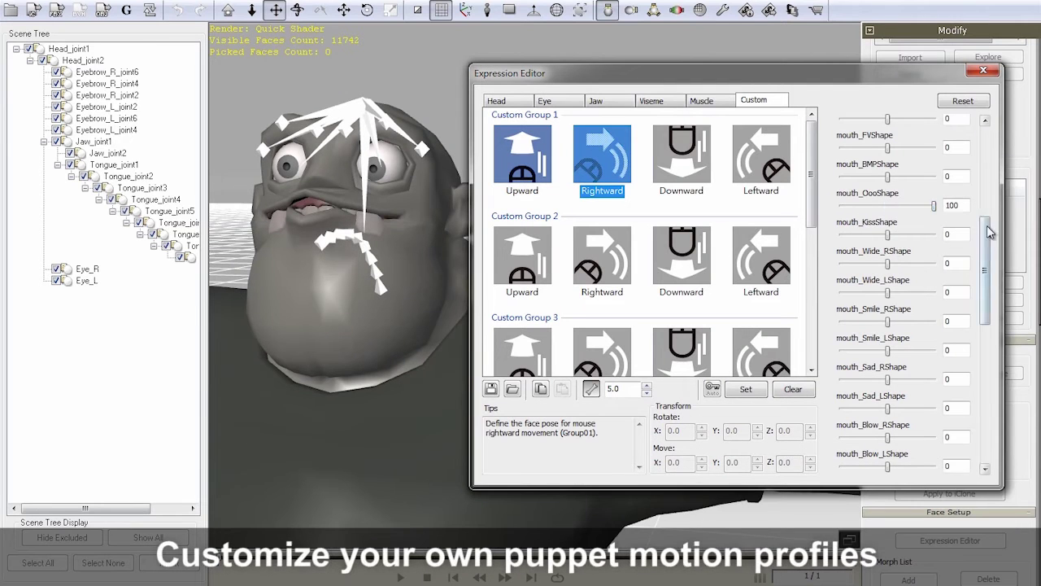
Step: Set the custom Rightward and Downward puppet poses and Full_TummyShape 100, then send to iClone
{"action": "left_click_drag", "start_coordinate": [990, 232], "coordinate": [905, 356]}
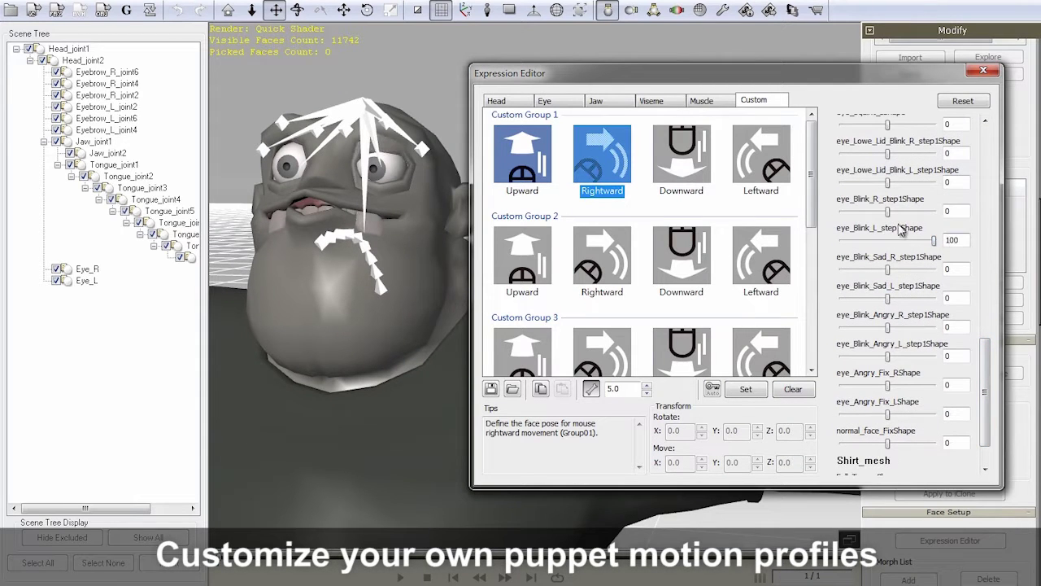
{"action": "left_click", "coordinate": [744, 389]}
{"action": "left_click", "coordinate": [682, 154]}
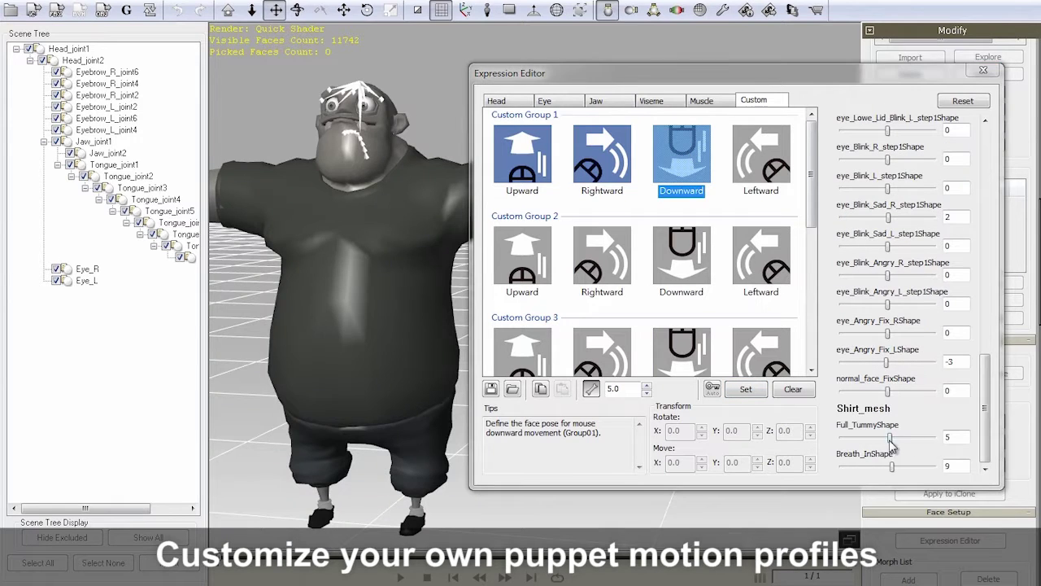
{"action": "left_click_drag", "start_coordinate": [892, 440], "coordinate": [950, 440]}
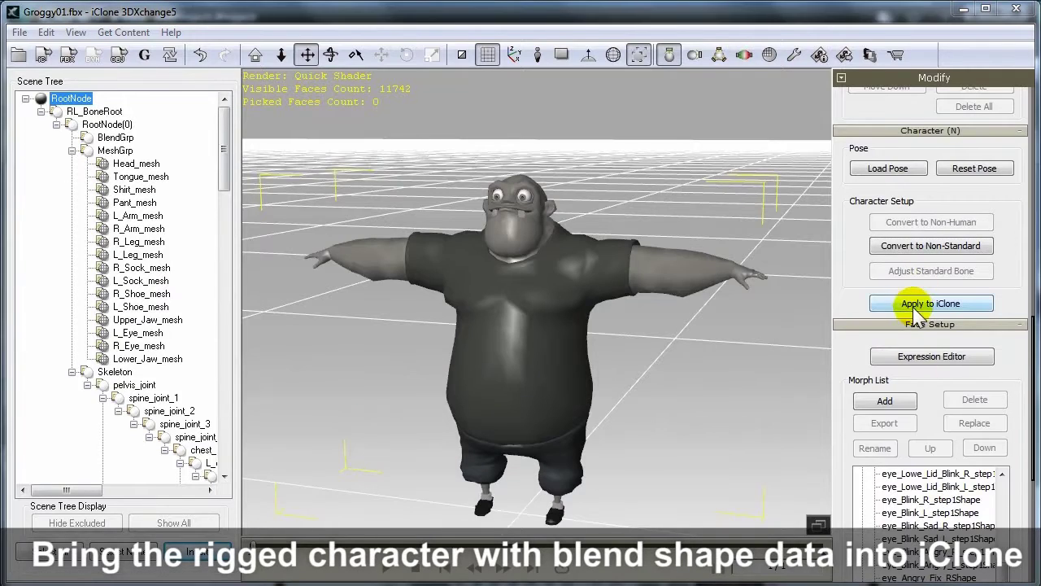
{"action": "left_click", "coordinate": [913, 306]}
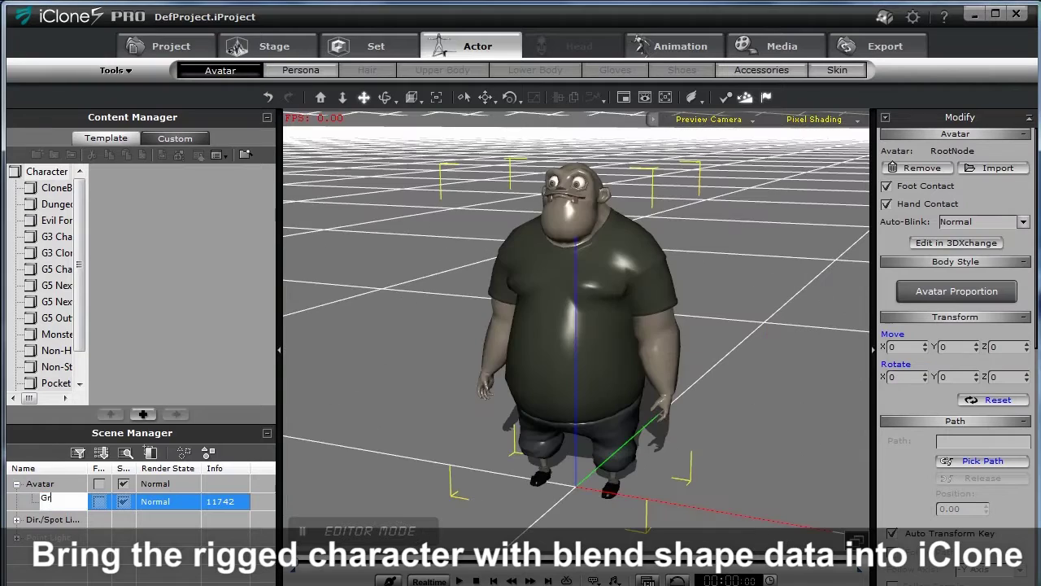
Step: Rename the character to Groggy and make it look at the camera
{"action": "type", "text": "gy"}
{"action": "key", "text": "Return"}
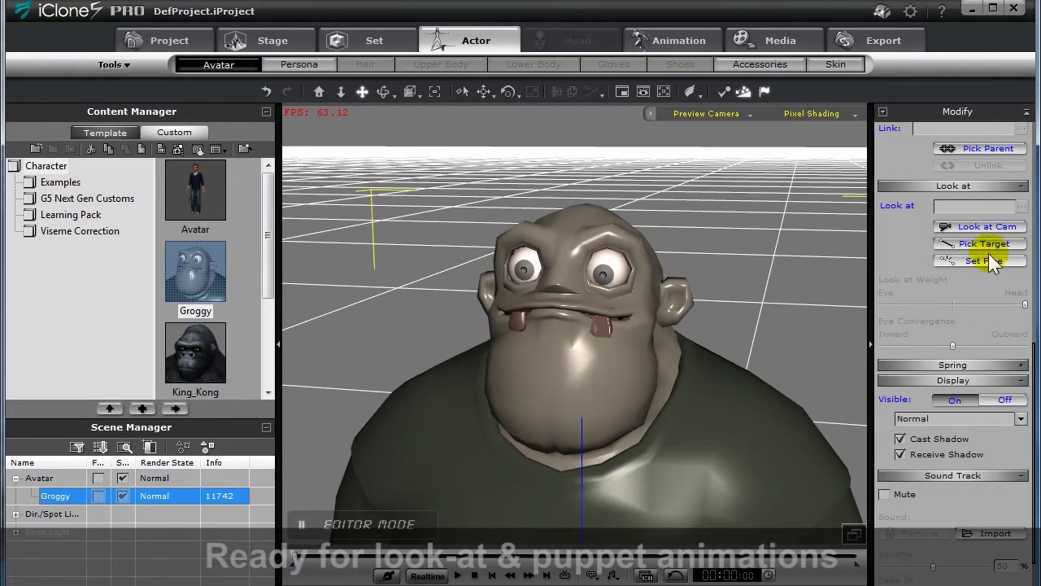
{"action": "left_click", "coordinate": [976, 221]}
{"action": "right_click_drag", "start_coordinate": [732, 281], "coordinate": [993, 324]}
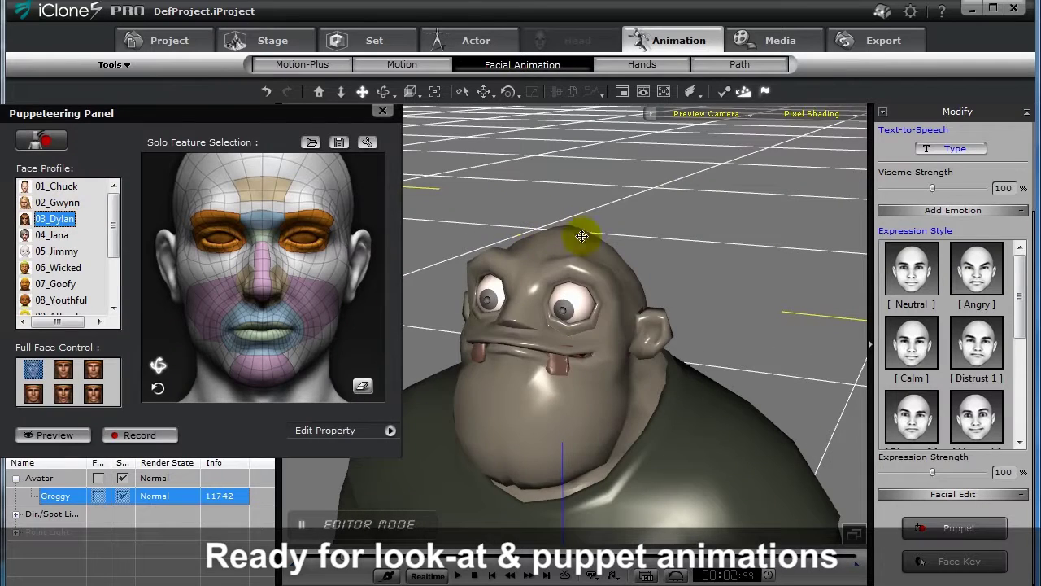
Step: Preview the custom face puppet profile on Groggy, then apply the Bang Bang motion
{"action": "key", "text": "space"}
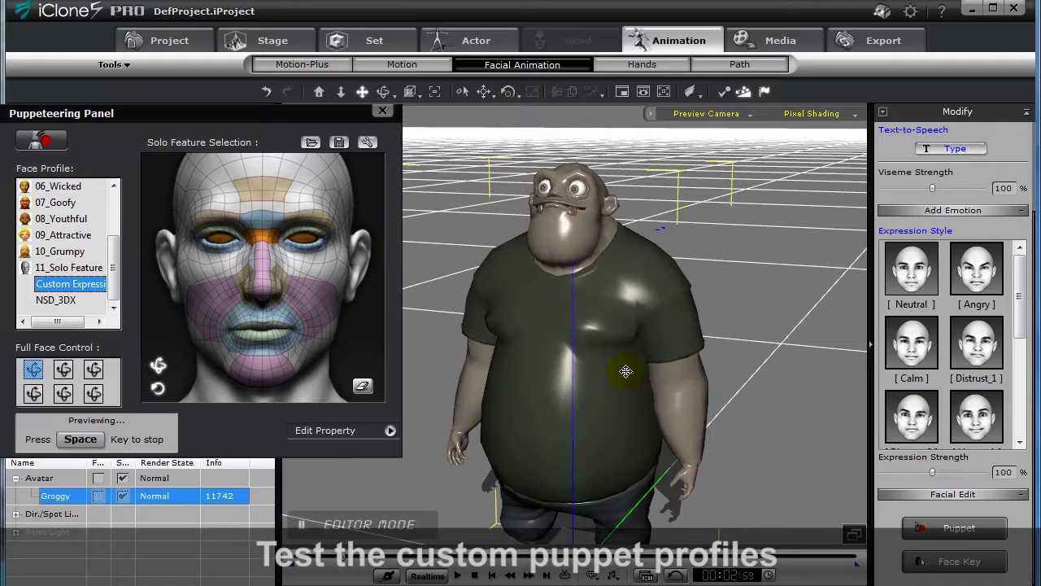
{"action": "key", "text": "space"}
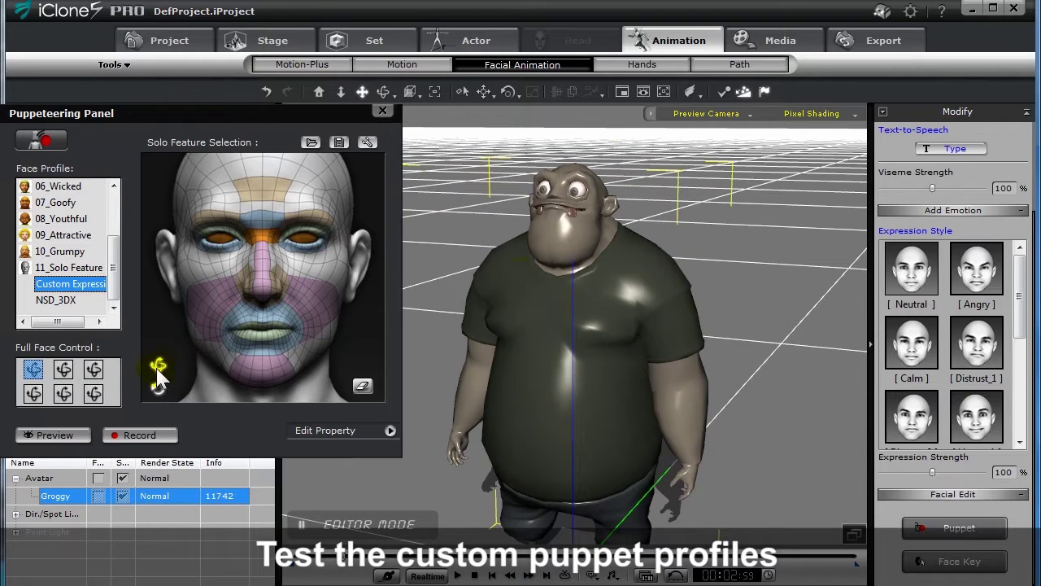
{"action": "key", "text": "space"}
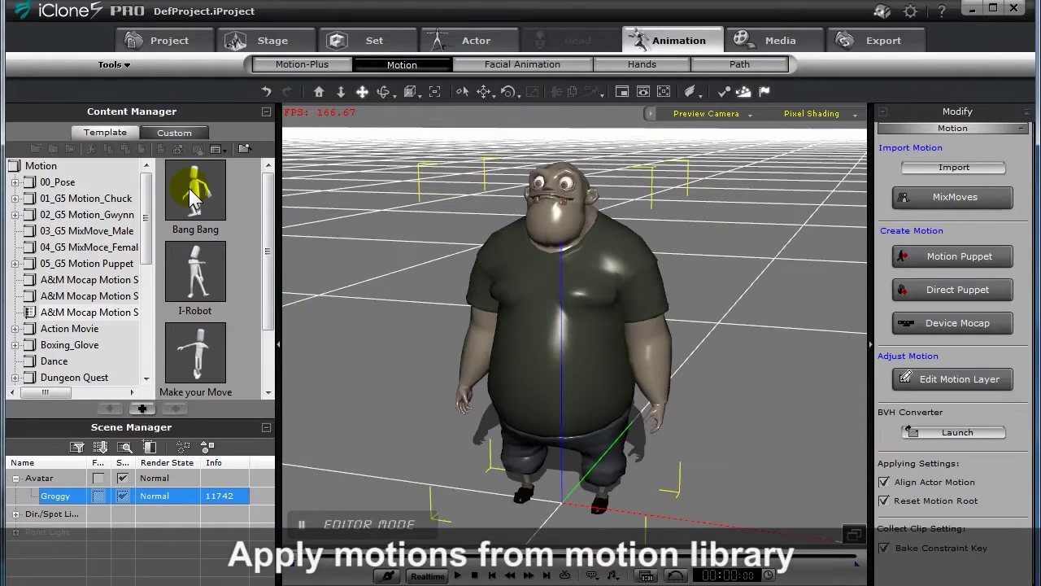
{"action": "double_click", "coordinate": [194, 199]}
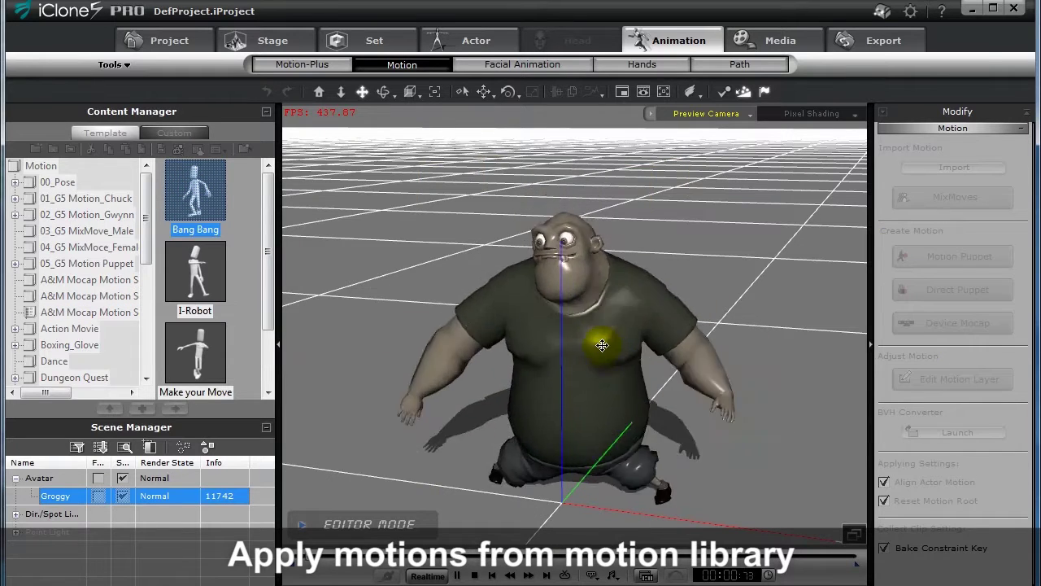
Step: Add a cylinder prop, flatten it into a wide disc stage, and place Groggy in the scene
{"action": "left_click", "coordinate": [716, 335]}
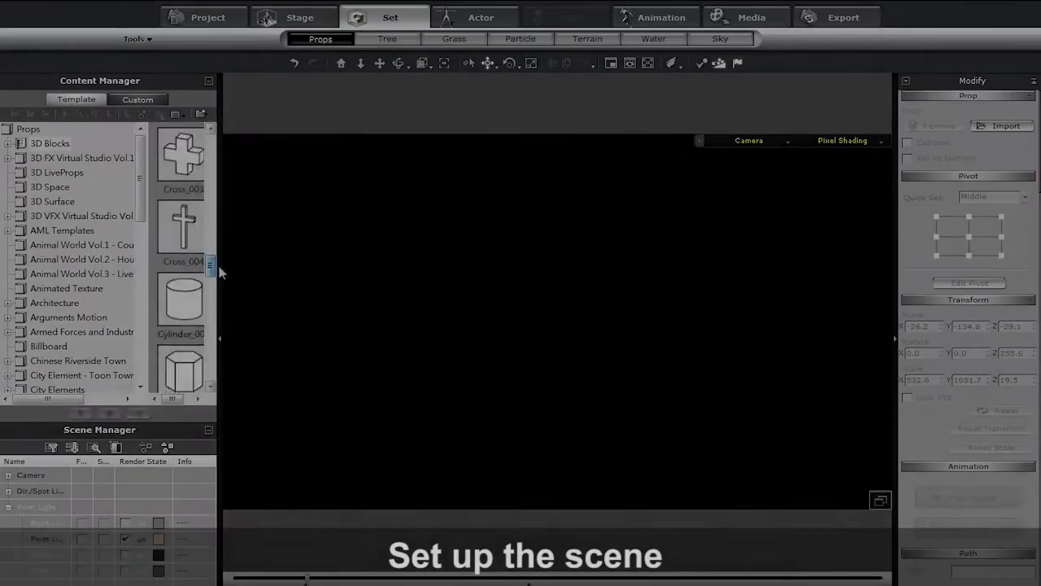
{"action": "left_click_drag", "start_coordinate": [188, 325], "coordinate": [1037, 293]}
{"action": "left_click", "coordinate": [531, 62]}
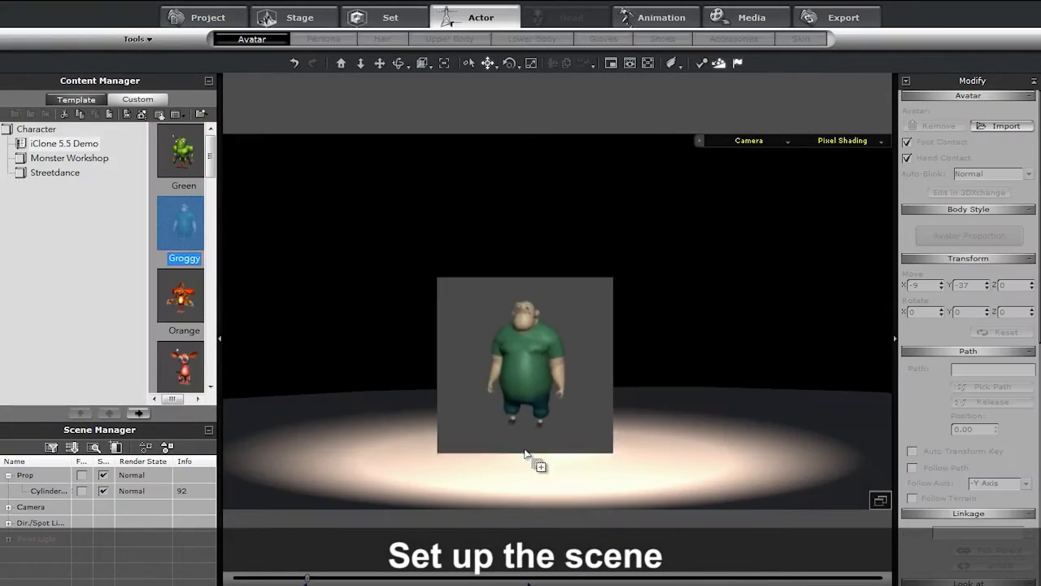
{"action": "left_click_drag", "start_coordinate": [534, 460], "coordinate": [557, 468]}
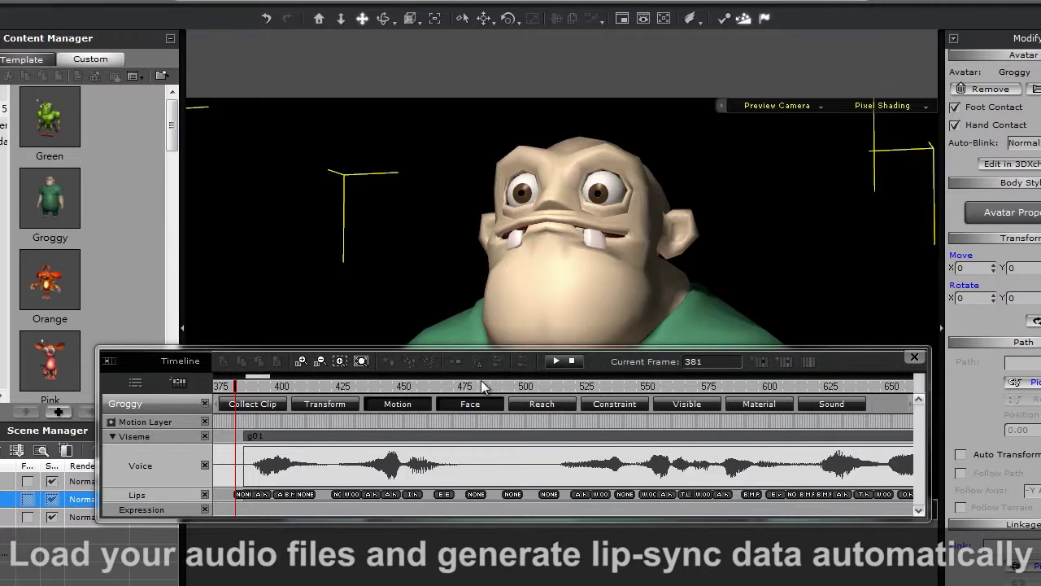
Step: Play the lip-sync, swap one viseme key, add a wide-open-mouth face key, and record puppeteering
{"action": "left_click", "coordinate": [559, 361]}
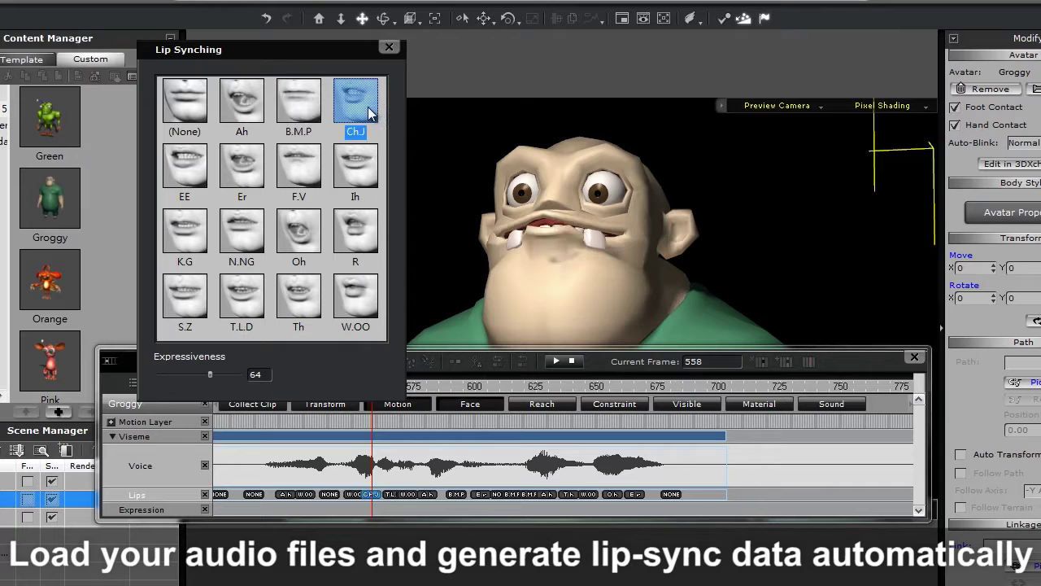
{"action": "left_click", "coordinate": [298, 237]}
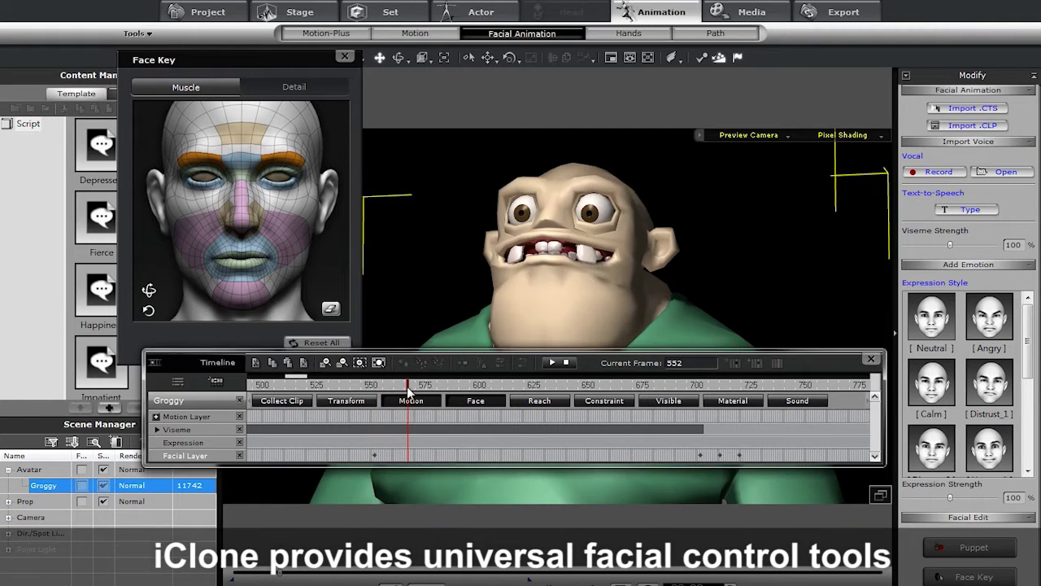
{"action": "left_click_drag", "start_coordinate": [244, 268], "coordinate": [328, 340]}
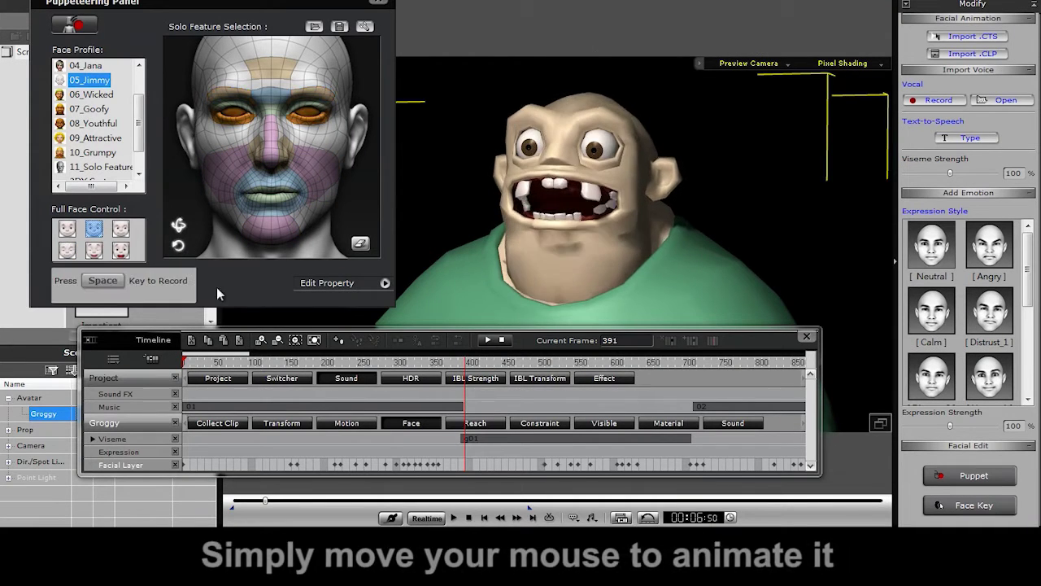
{"action": "key", "text": "space"}
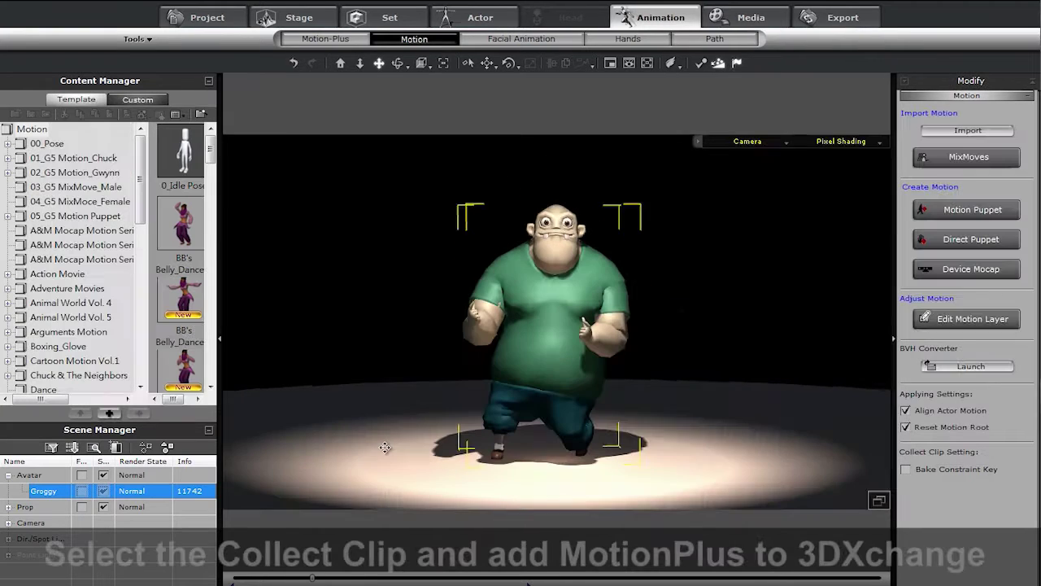
Step: Mark a range on the Collect Clip track and send it to 3DXchange as MotionPlus
{"action": "key", "text": "F3"}
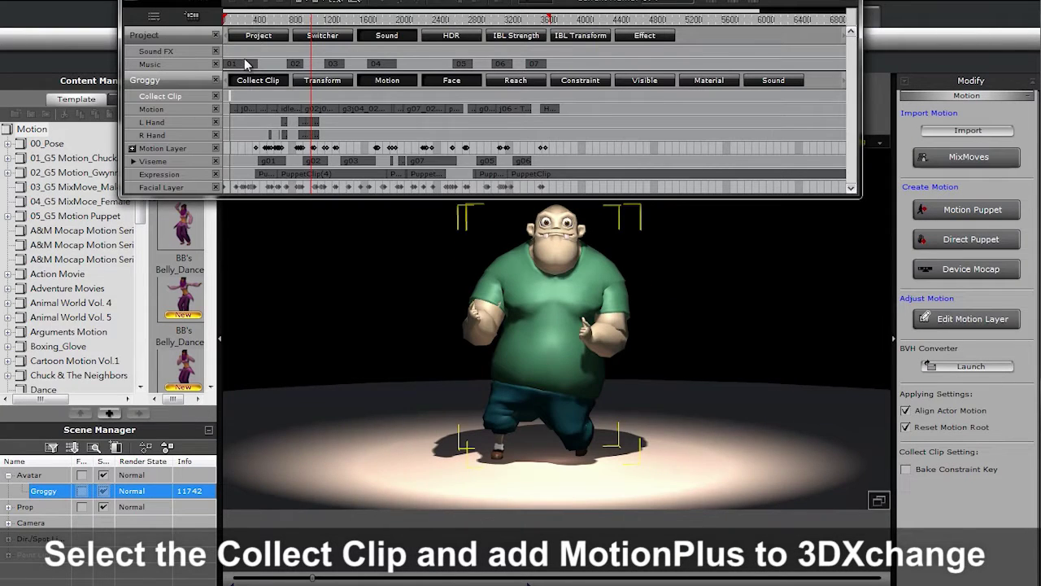
{"action": "left_click_drag", "start_coordinate": [236, 96], "coordinate": [547, 97]}
{"action": "right_click", "coordinate": [451, 100]}
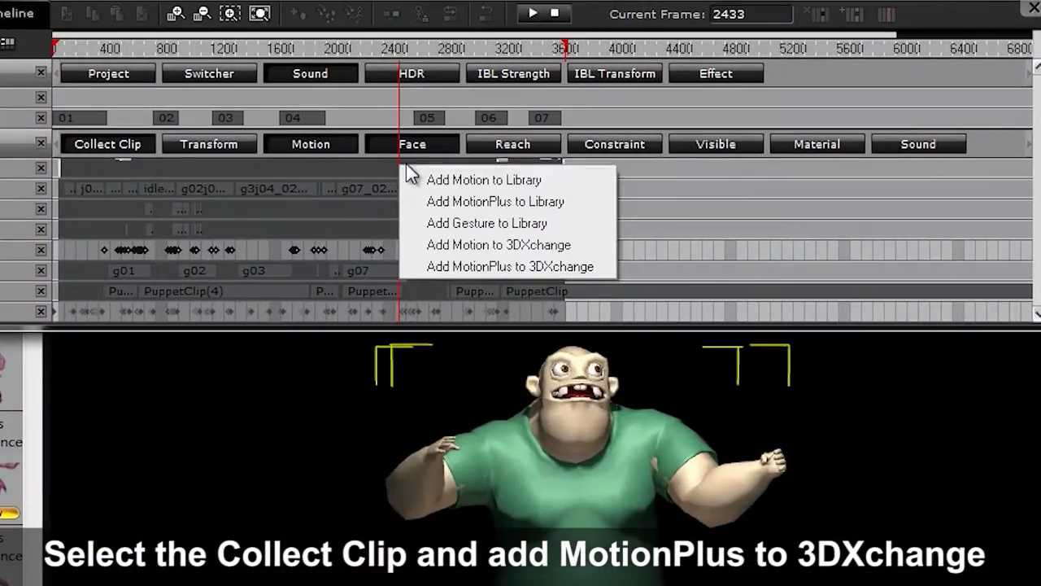
{"action": "left_click", "coordinate": [468, 265]}
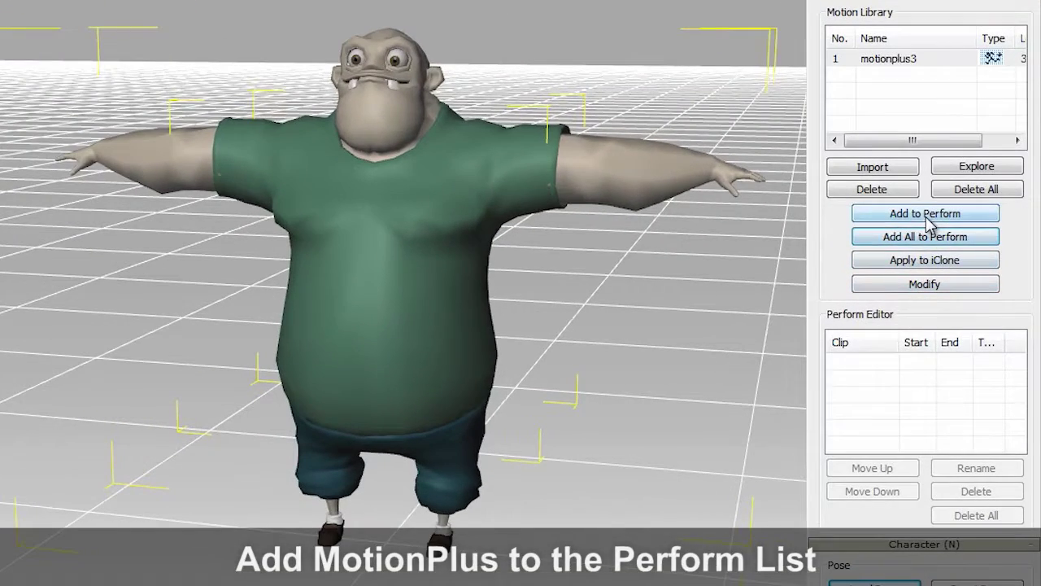
Step: Add motionplus3 (frames 1–3537) to the Perform Editor and pick the Maya_Win64-bit_Keep Morph Source FBX preset
{"action": "left_click", "coordinate": [926, 214]}
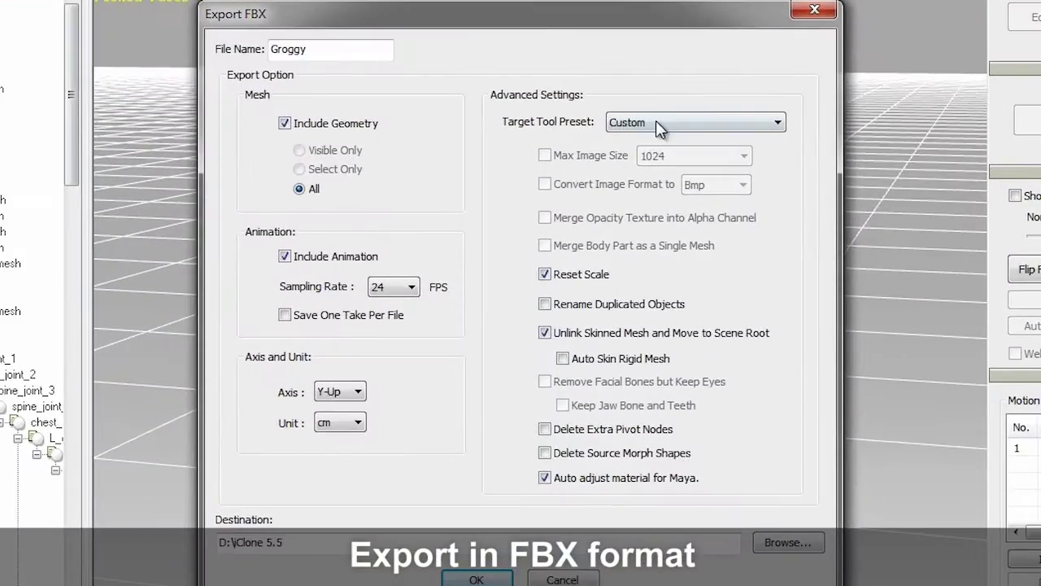
{"action": "left_click", "coordinate": [655, 121]}
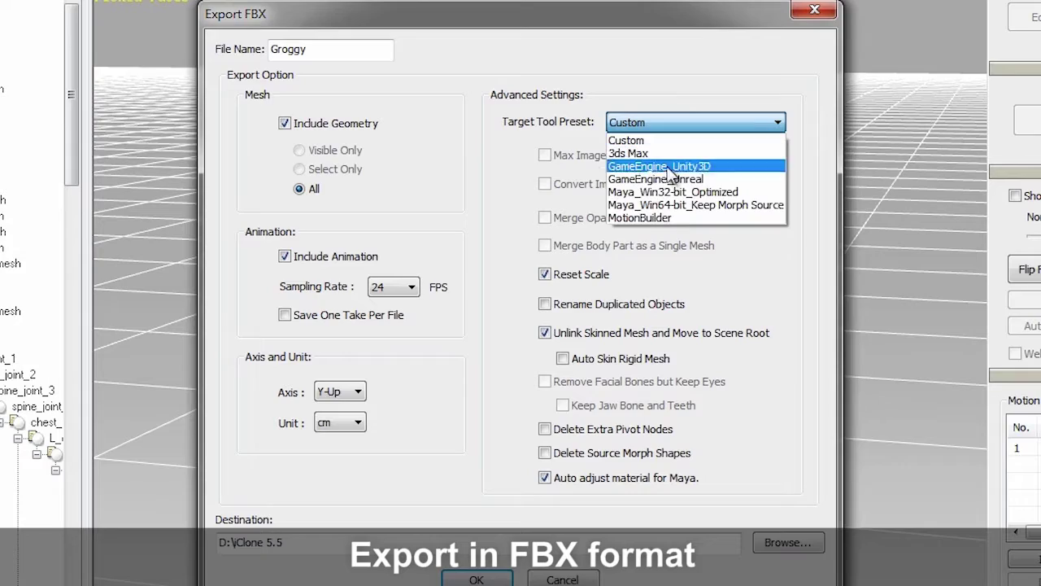
{"action": "left_click", "coordinate": [685, 209]}
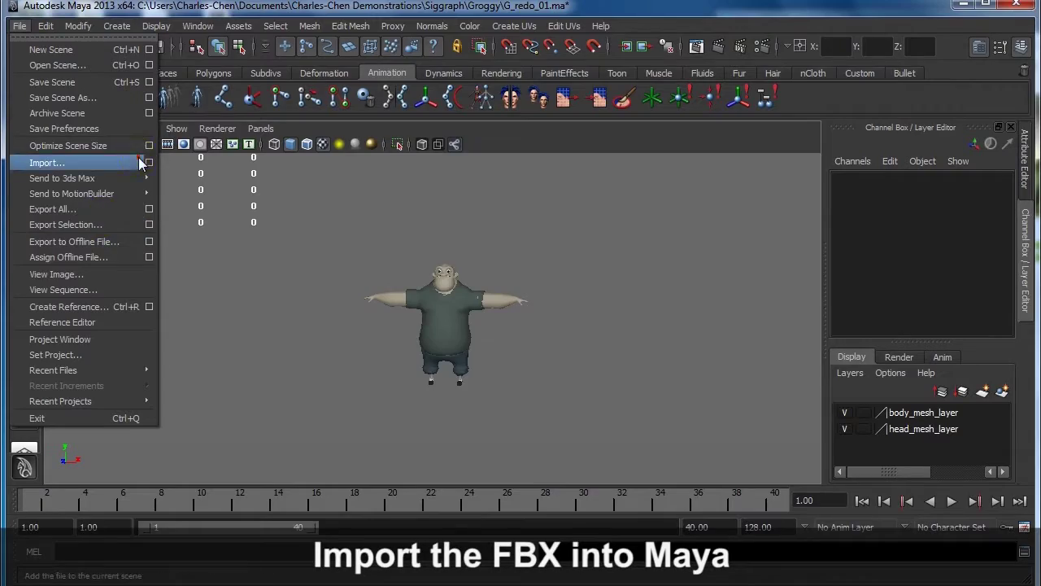
Step: Import Animation.fbx onto the Groggy scene using Update animation, then play it back
{"action": "left_click", "coordinate": [134, 162]}
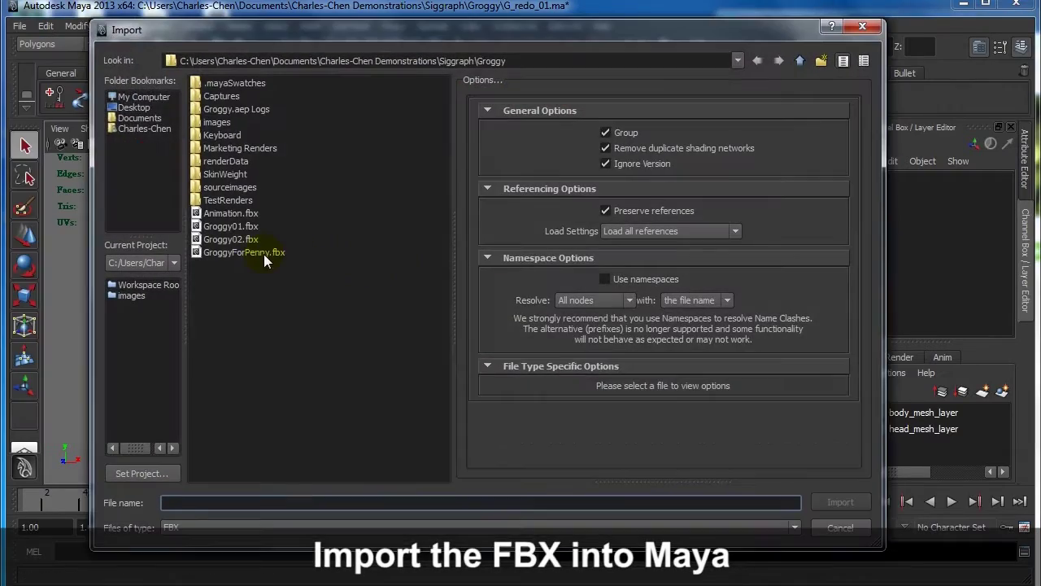
{"action": "left_click", "coordinate": [236, 213]}
{"action": "left_click_drag", "start_coordinate": [853, 224], "coordinate": [853, 336]}
{"action": "left_click", "coordinate": [728, 153]}
{"action": "left_click", "coordinate": [838, 501]}
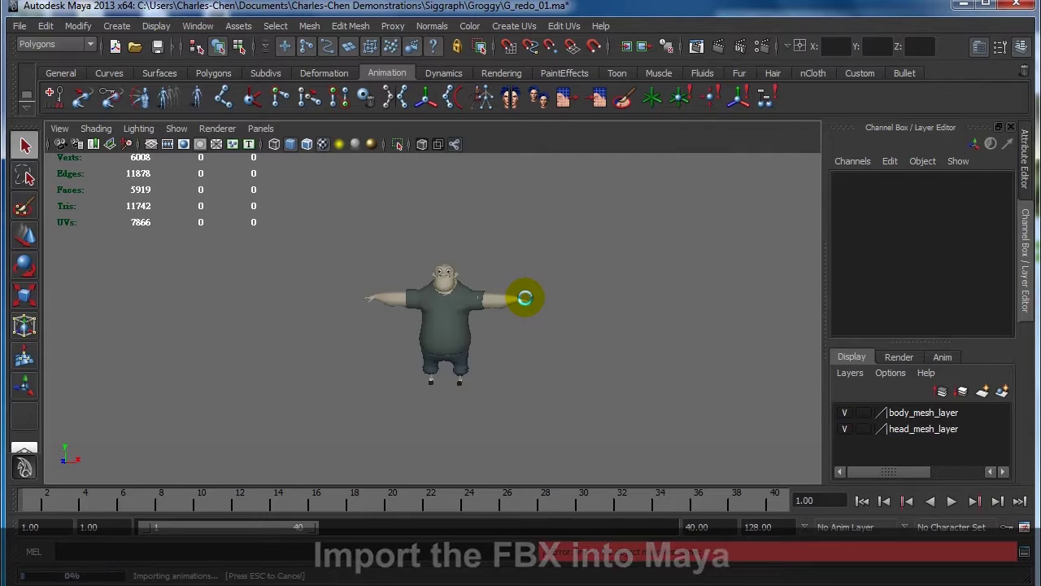
{"action": "left_click", "coordinate": [952, 501]}
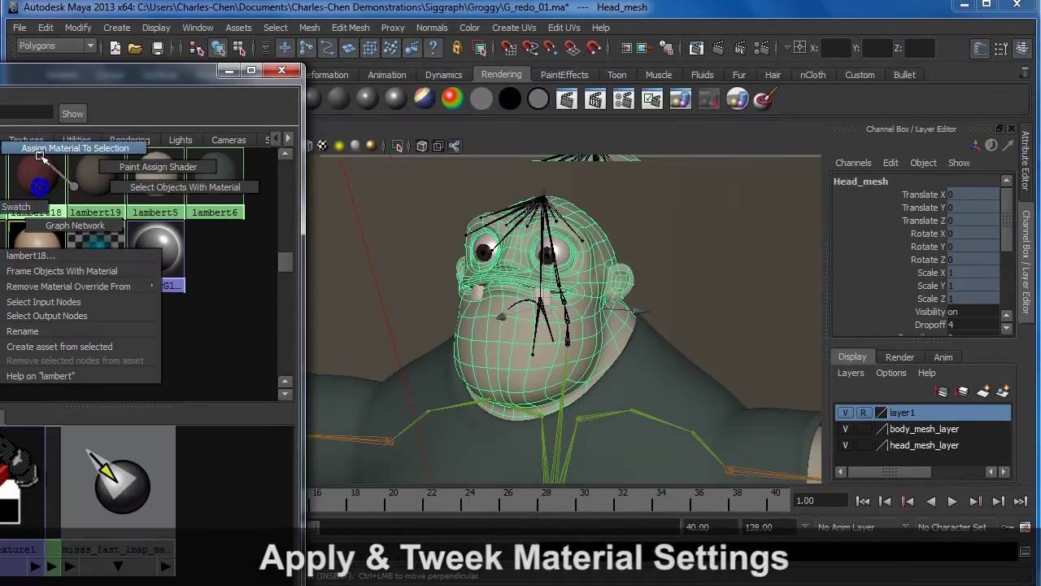
Step: Apply the shaderGlow1 material to Groggy's head mesh in Hypershade
{"action": "left_click", "coordinate": [637, 221]}
{"action": "left_click", "coordinate": [497, 342]}
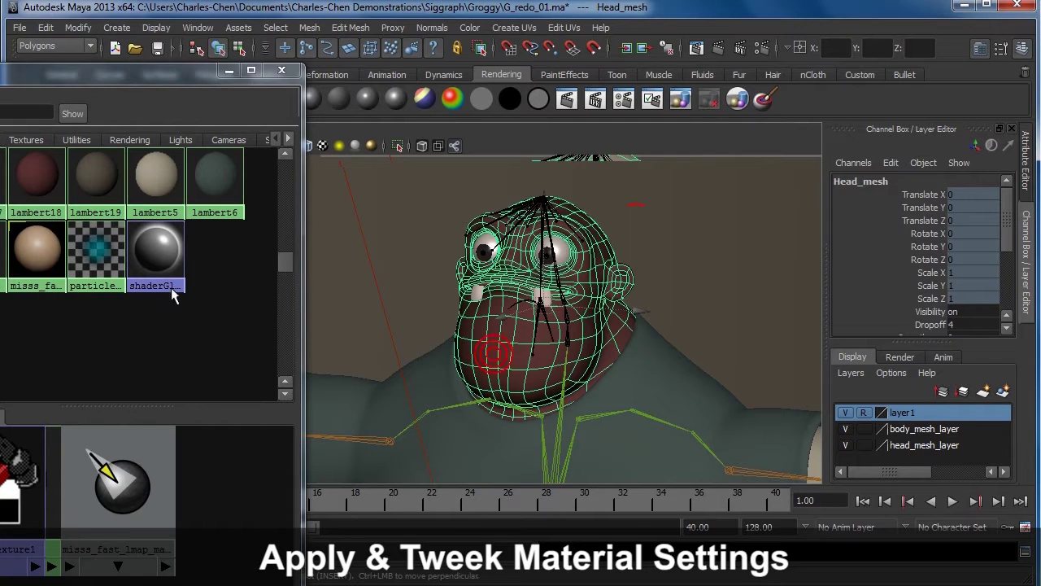
{"action": "right_click_drag", "start_coordinate": [154, 248], "coordinate": [185, 177]}
{"action": "left_click", "coordinate": [448, 222]}
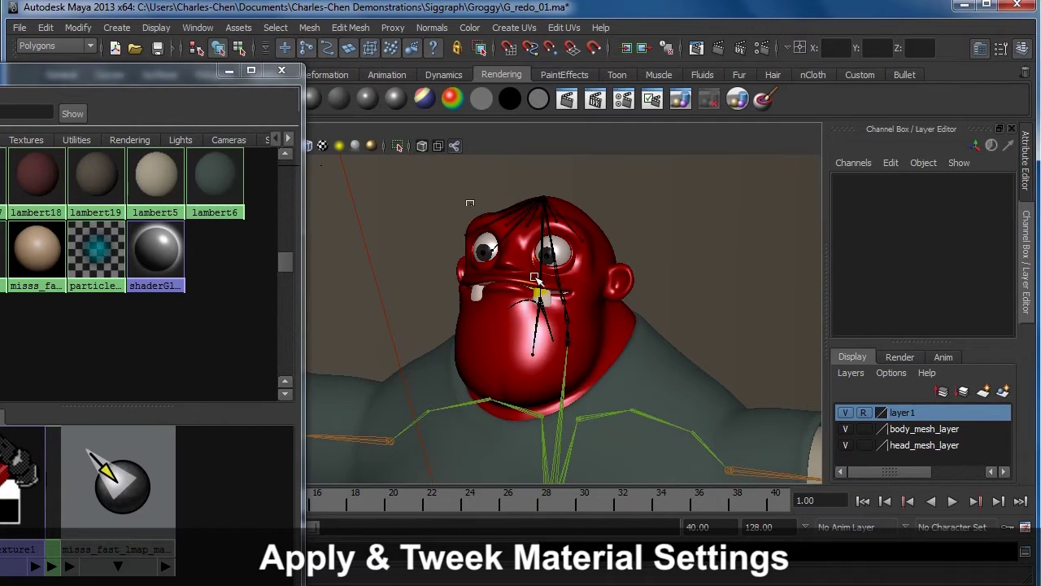
{"action": "left_click", "coordinate": [230, 72]}
Step: Render the current frame through RenderCam with mental ray
{"action": "left_click", "coordinate": [260, 130]}
{"action": "mouse_move", "coordinate": [277, 144]}
{"action": "left_click", "coordinate": [414, 147]}
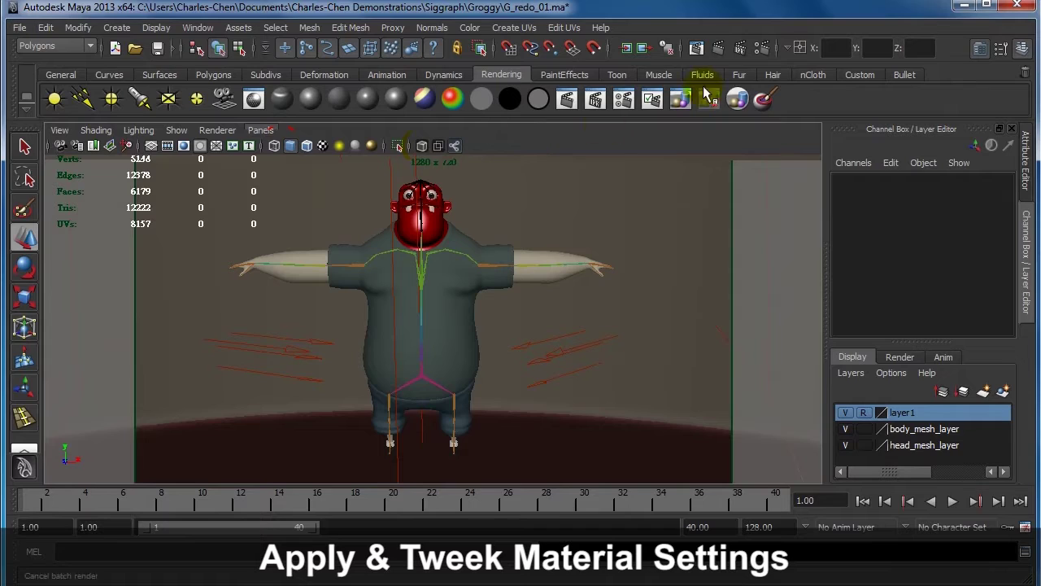
{"action": "left_click", "coordinate": [719, 48]}
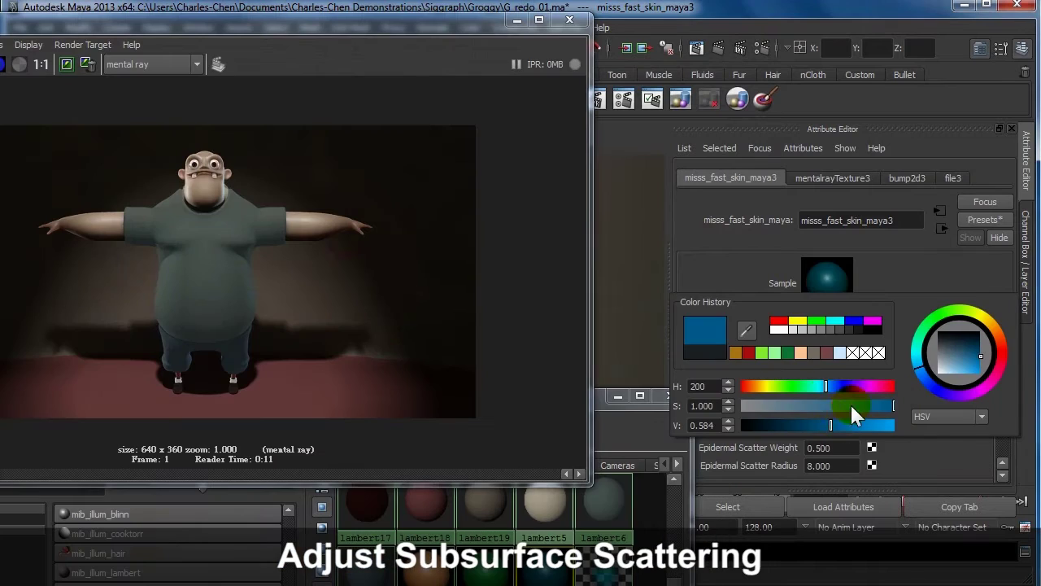
Step: Adjust the epidermal scatter colour and assign the misss_fast_skin_maya skin material to the selection
{"action": "scroll", "coordinate": [854, 348], "scroll_direction": "down", "scroll_amount": 3}
{"action": "left_click", "coordinate": [854, 348]}
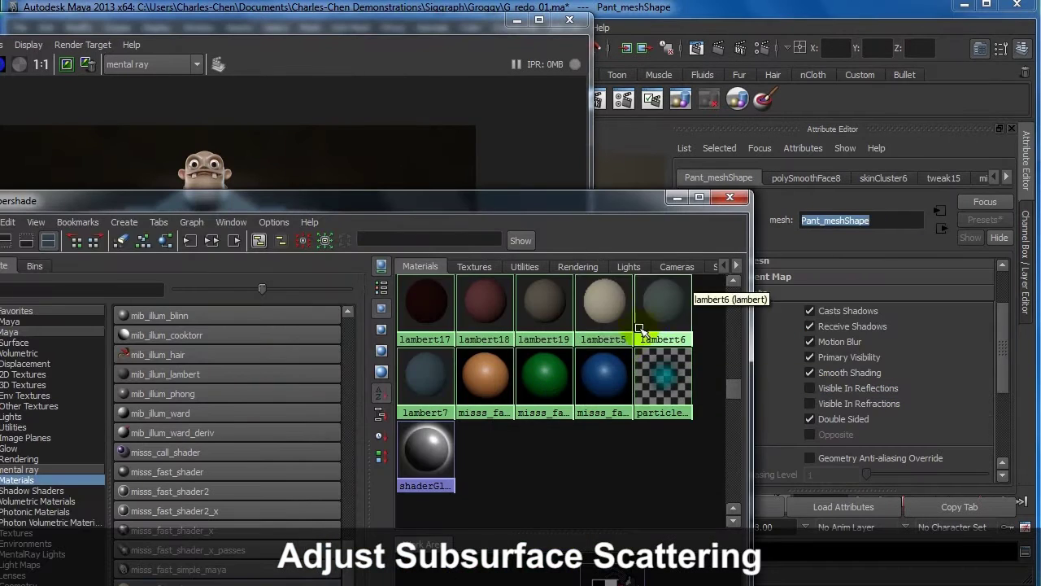
{"action": "right_click_drag", "start_coordinate": [544, 376], "coordinate": [628, 373]}
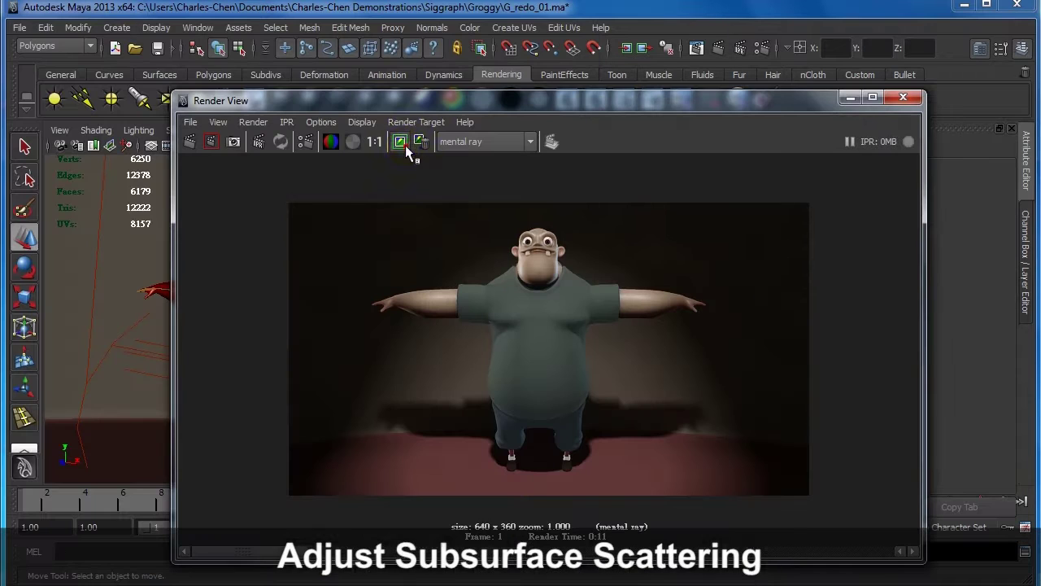